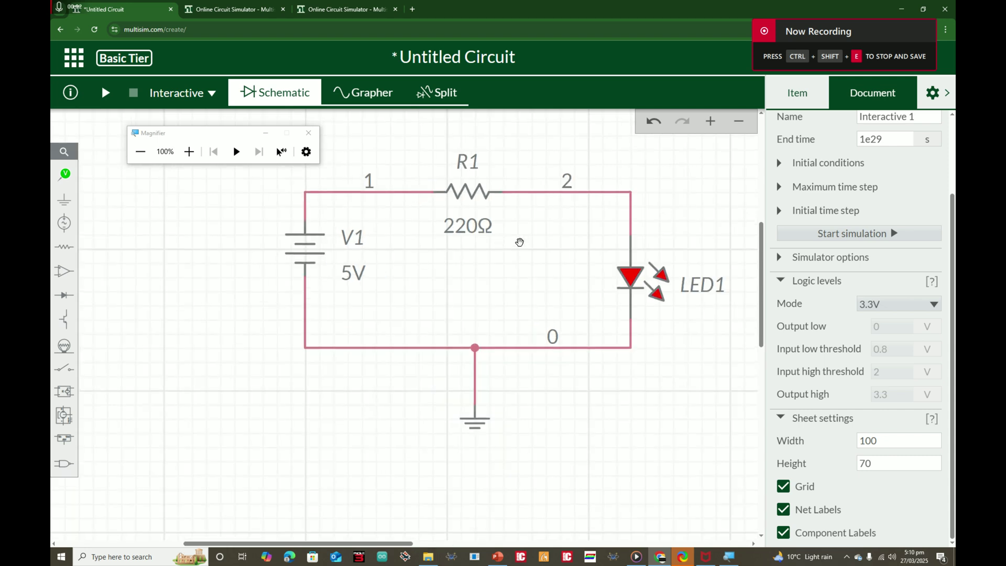
# Magnify the screen around the running LED circuit, restore normal size, then stop the simulation.
pyautogui.click(190, 151)
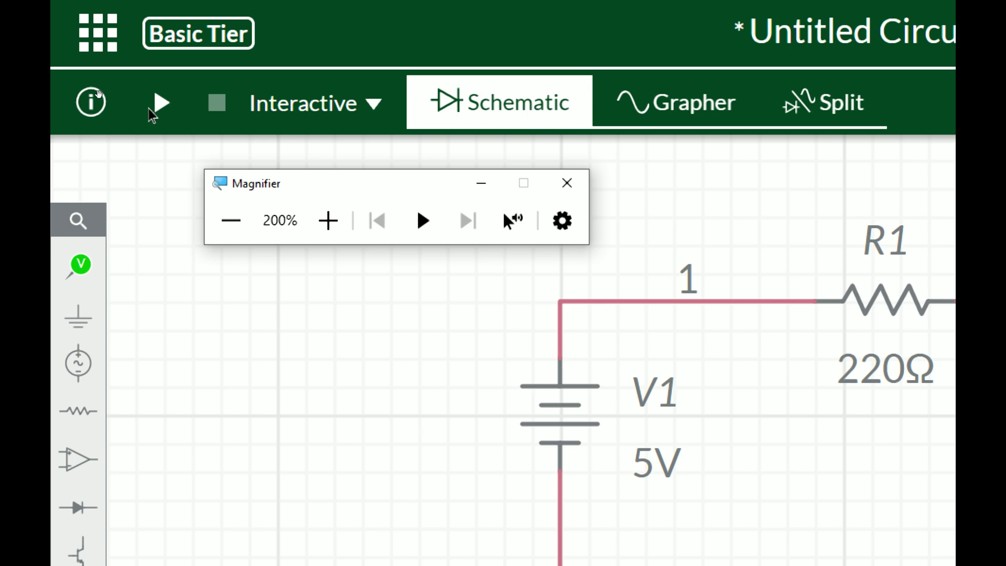
pyautogui.click(155, 105)
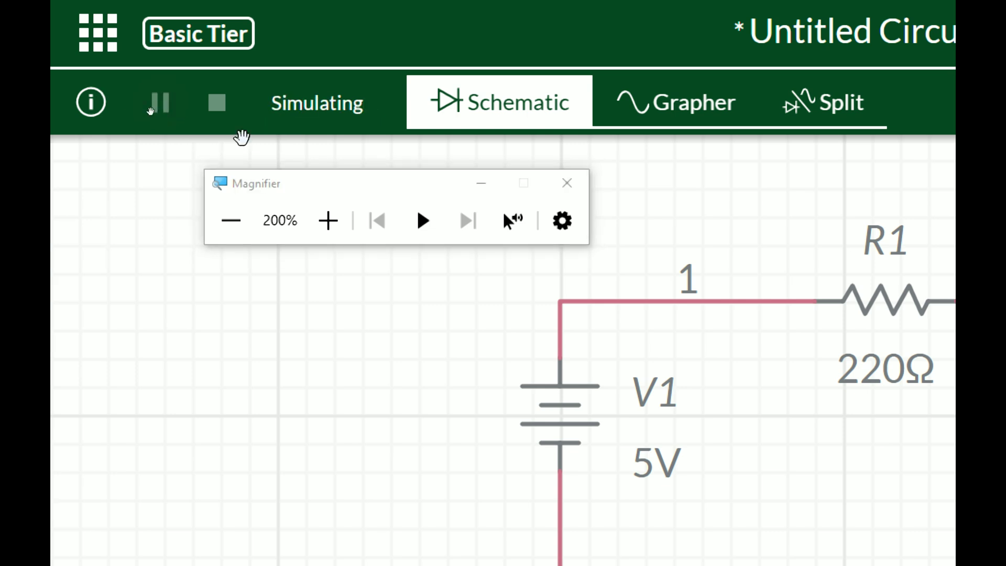
pyautogui.click(231, 220)
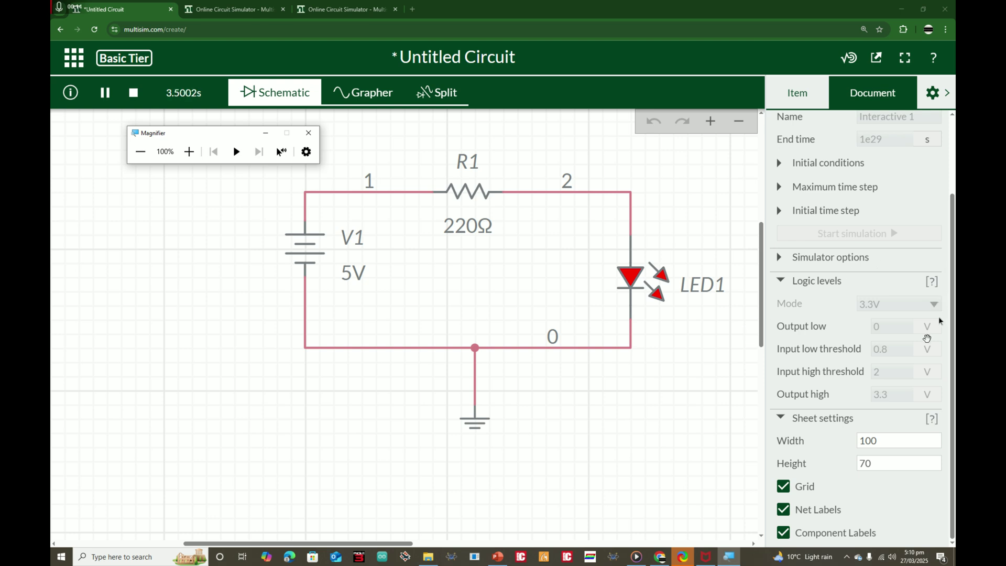
pyautogui.scroll(2, 946, 261)
pyautogui.scroll(-2, 524, 262)
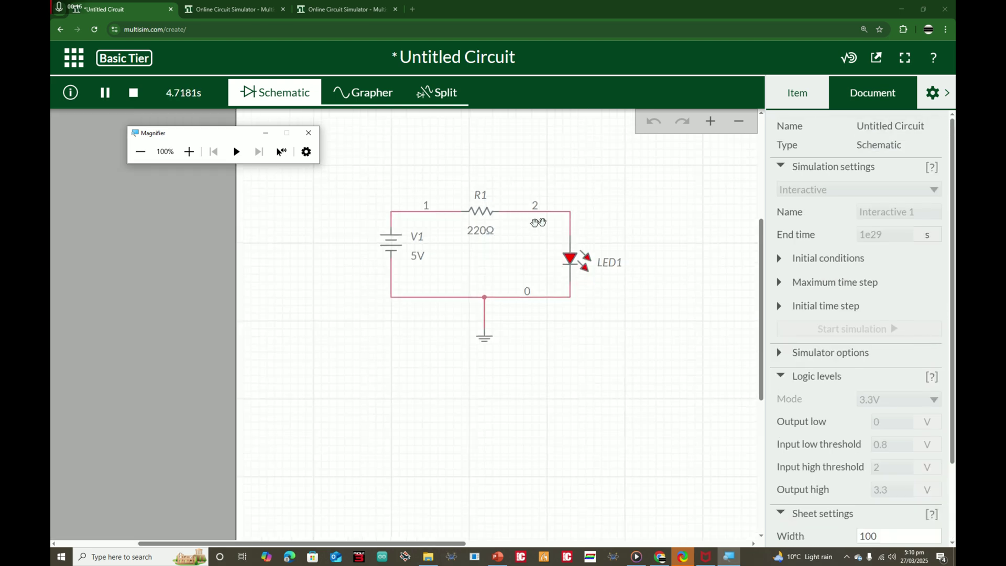
pyautogui.scroll(2, 594, 294)
pyautogui.click(133, 93)
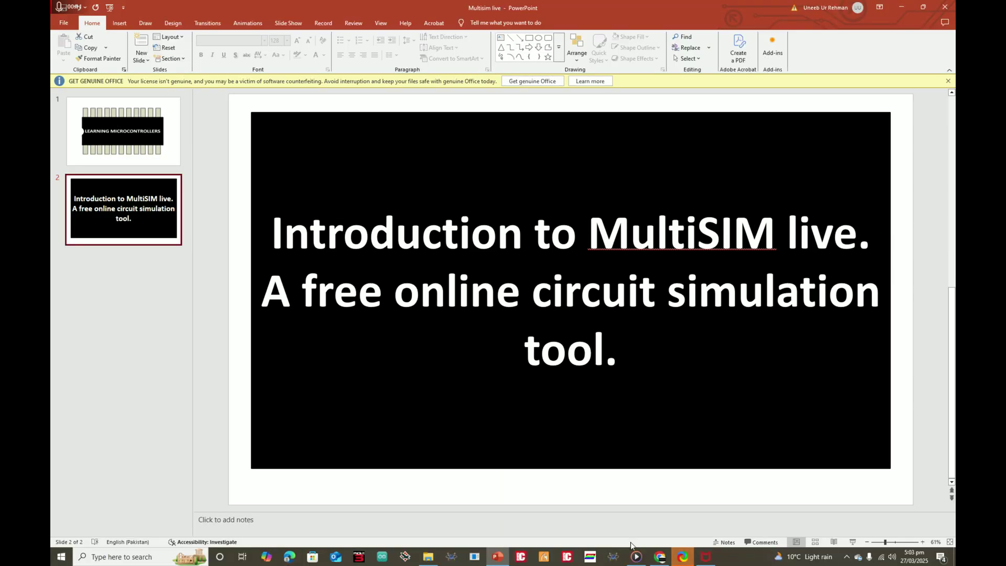
# Search Google for 'multisim' in a new tab and open the Multisim Live Online Circuit Simulator result.
pyautogui.click(660, 556)
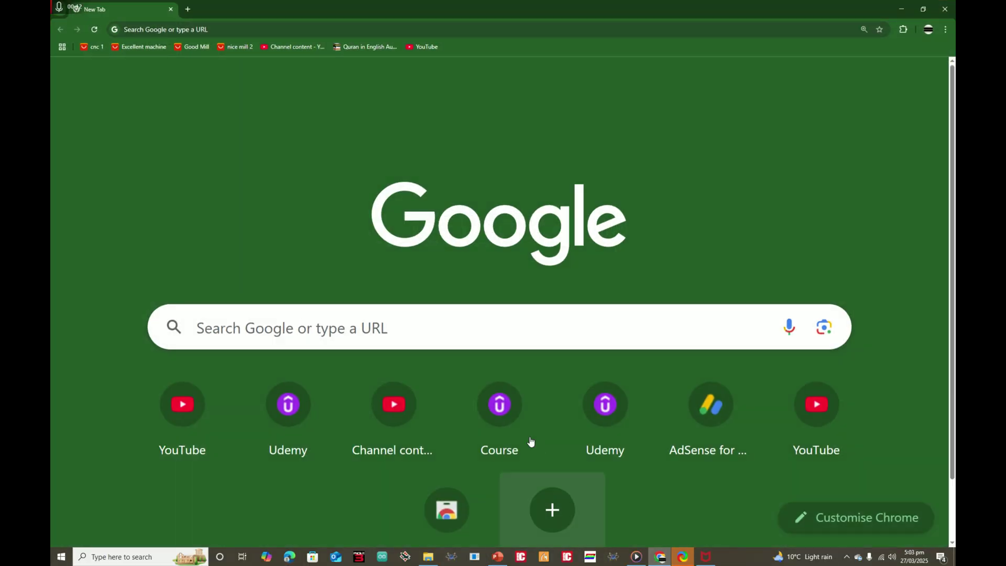
pyautogui.click(329, 335)
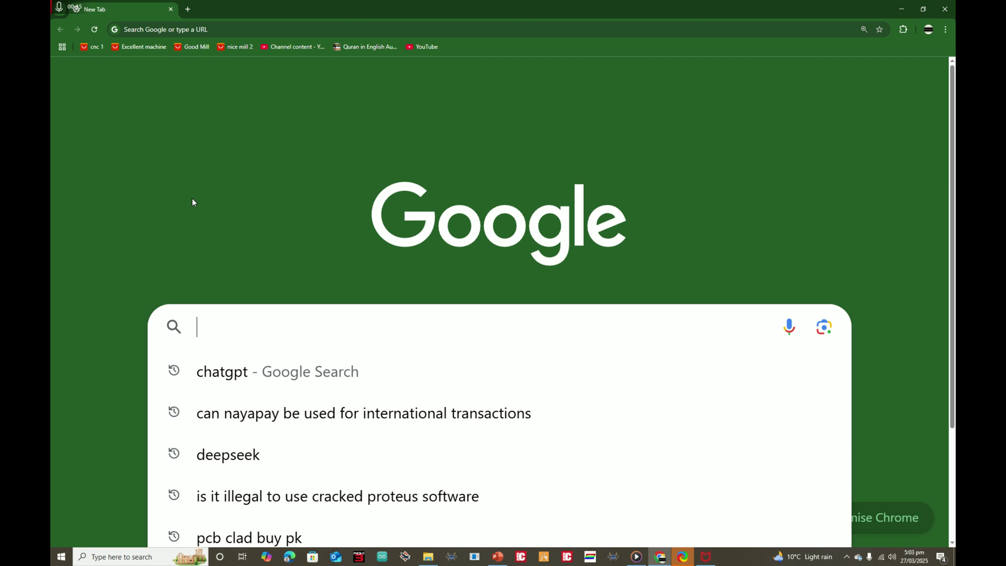
pyautogui.write('multisim')
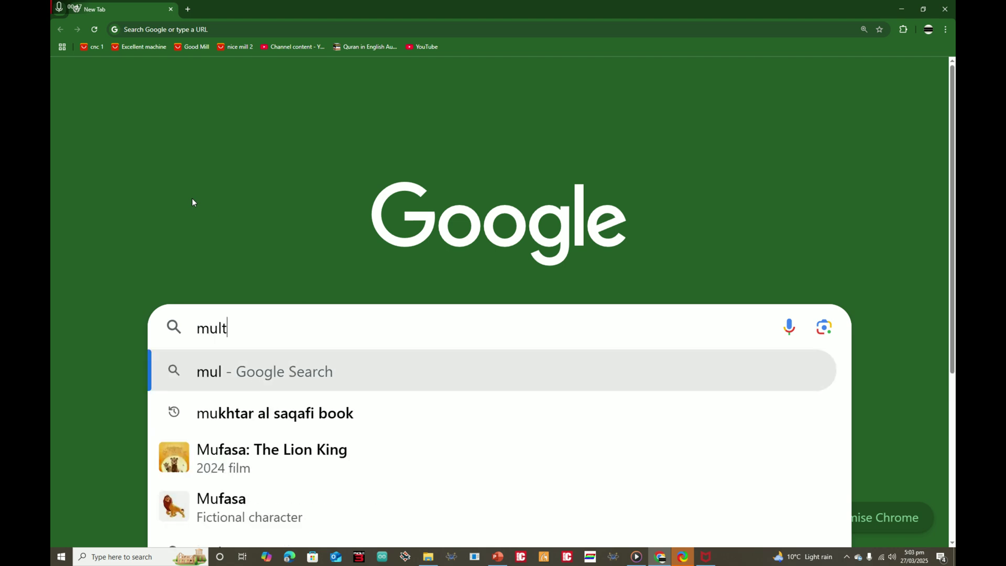
pyautogui.press('Return')
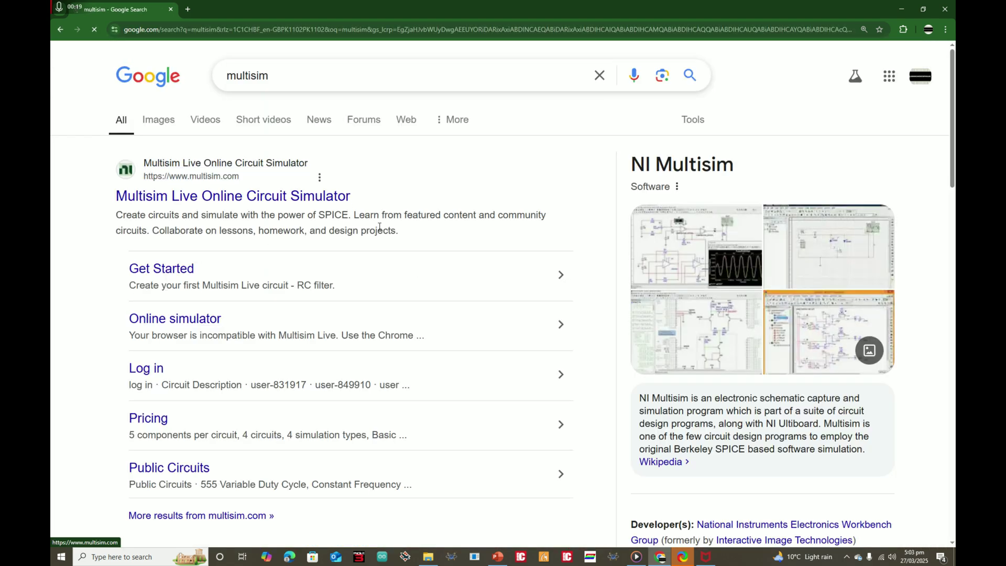
pyautogui.hotkey('ctrl', '+')
pyautogui.hotkey('ctrl', '+')
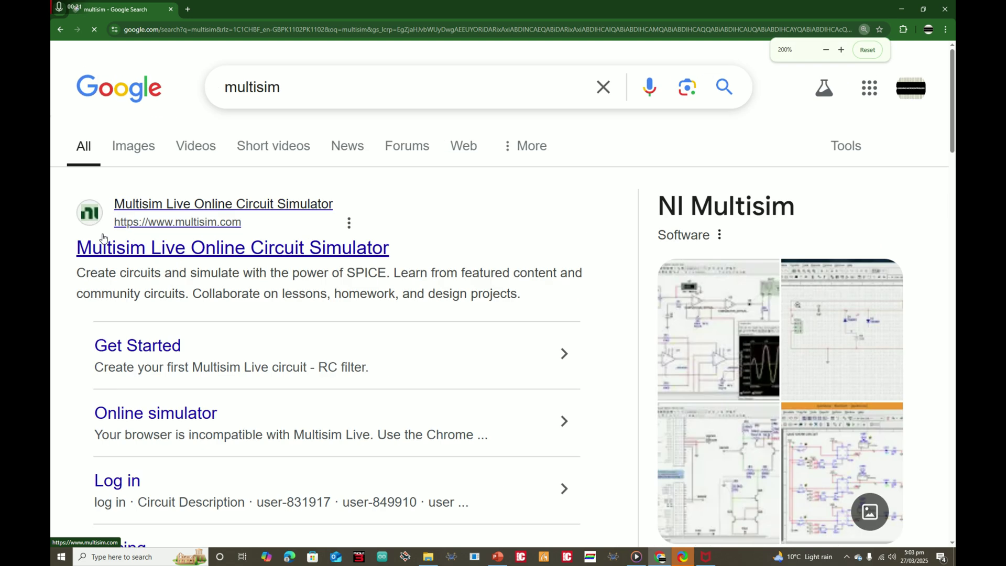
pyautogui.click(234, 250)
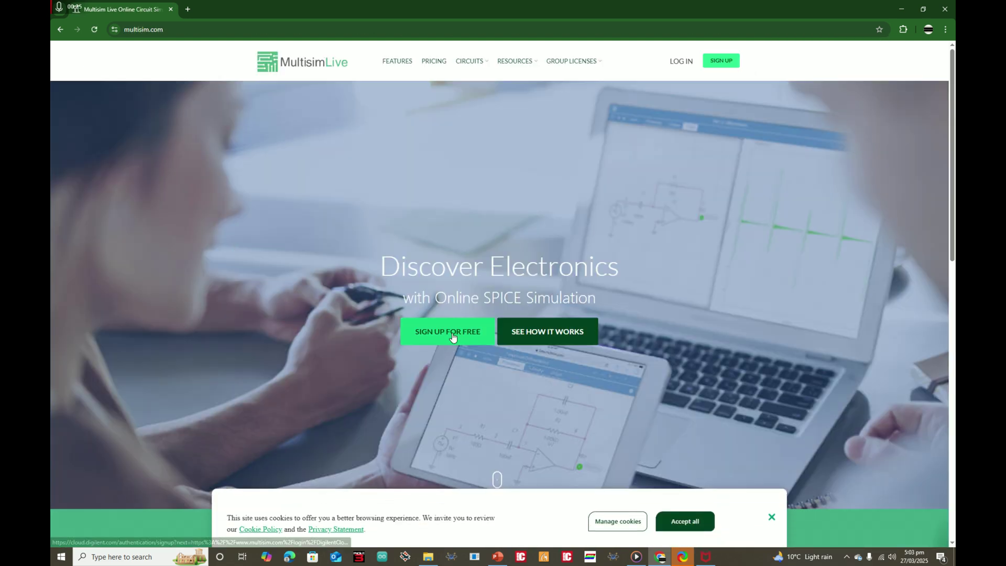
# Sign up for Multisim Live with a Google account, accepting cookies and the Terms and Conditions.
pyautogui.hotkey('ctrl', '+')
pyautogui.hotkey('ctrl', '+')
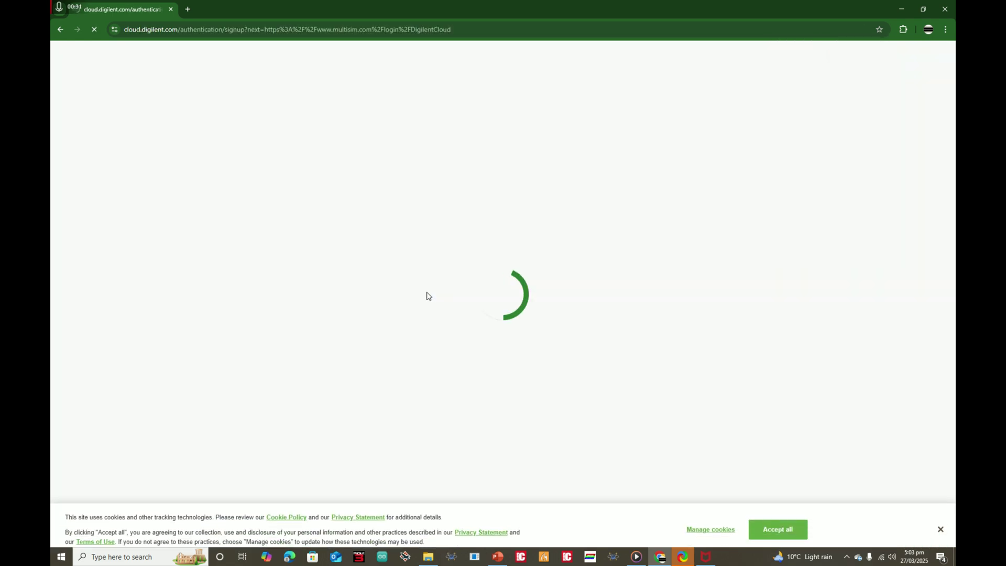
pyautogui.click(793, 518)
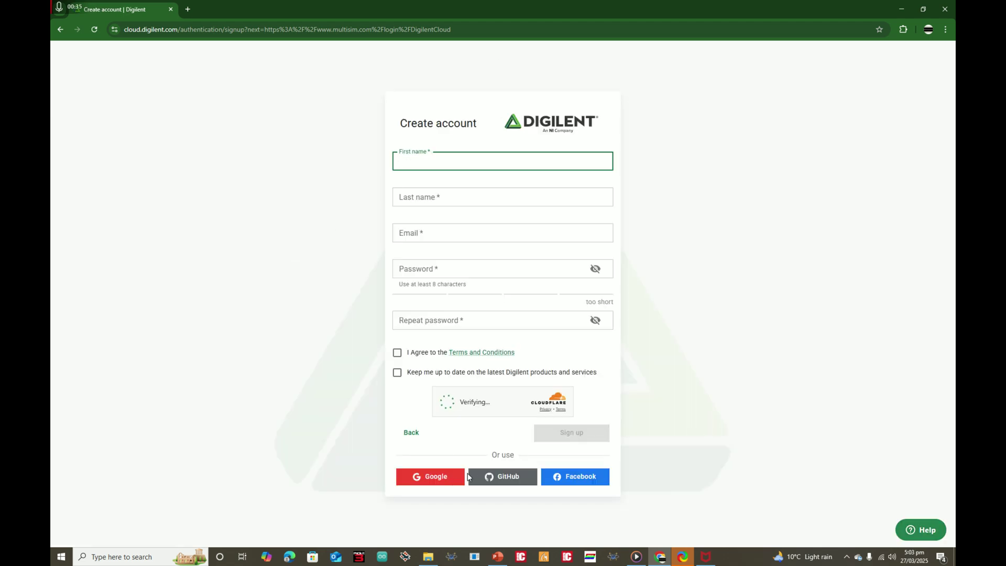
pyautogui.click(432, 478)
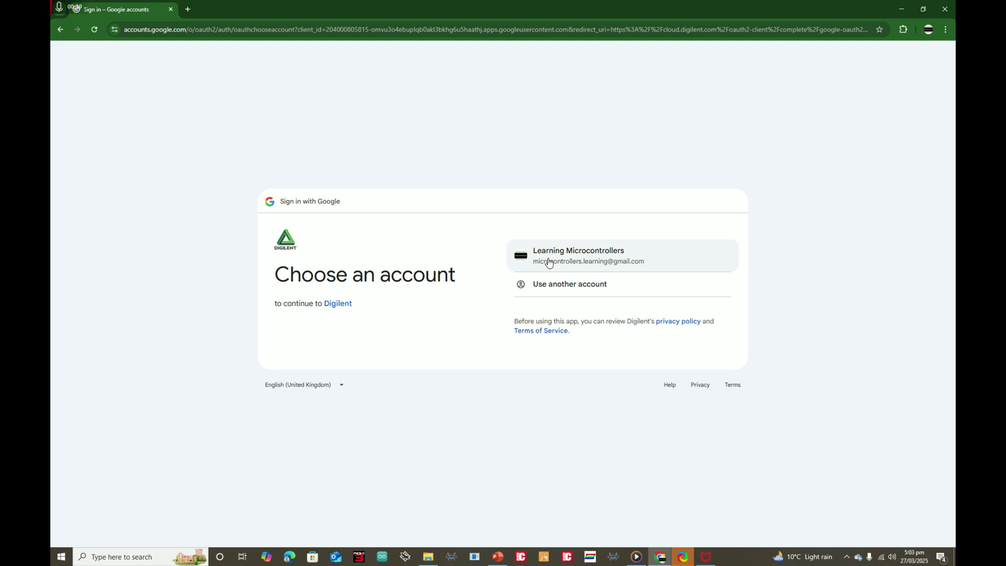
pyautogui.click(548, 262)
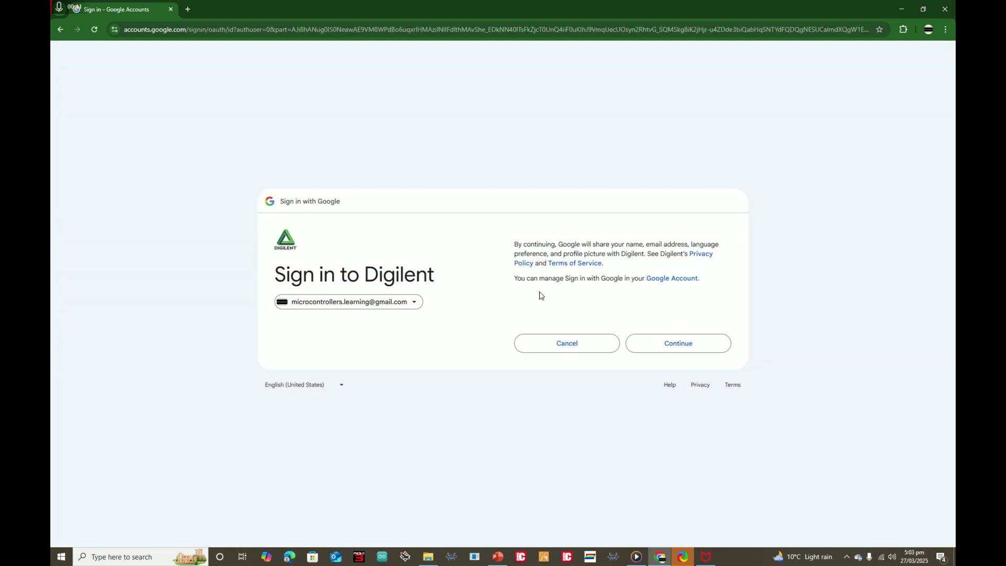
pyautogui.click(644, 351)
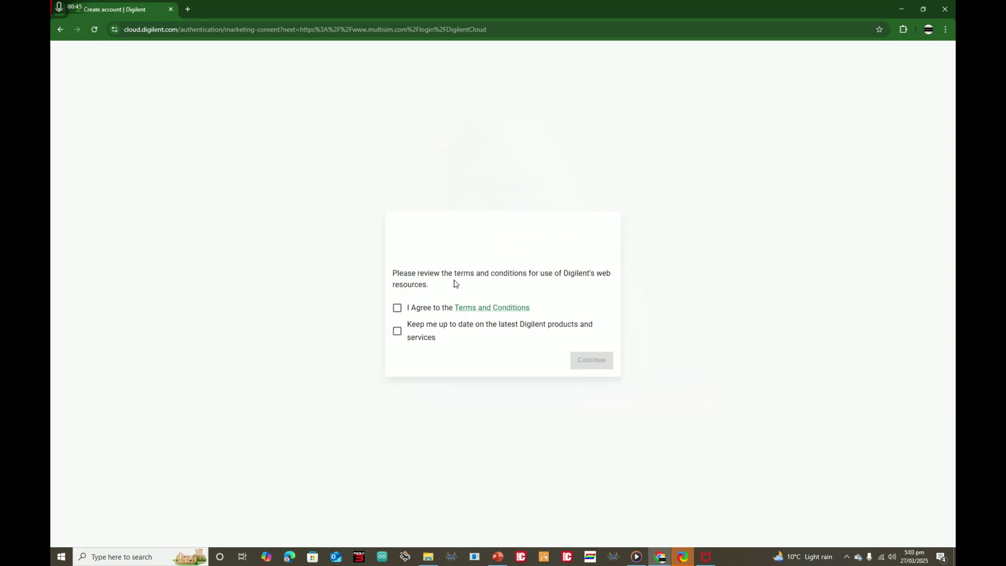
pyautogui.click(407, 308)
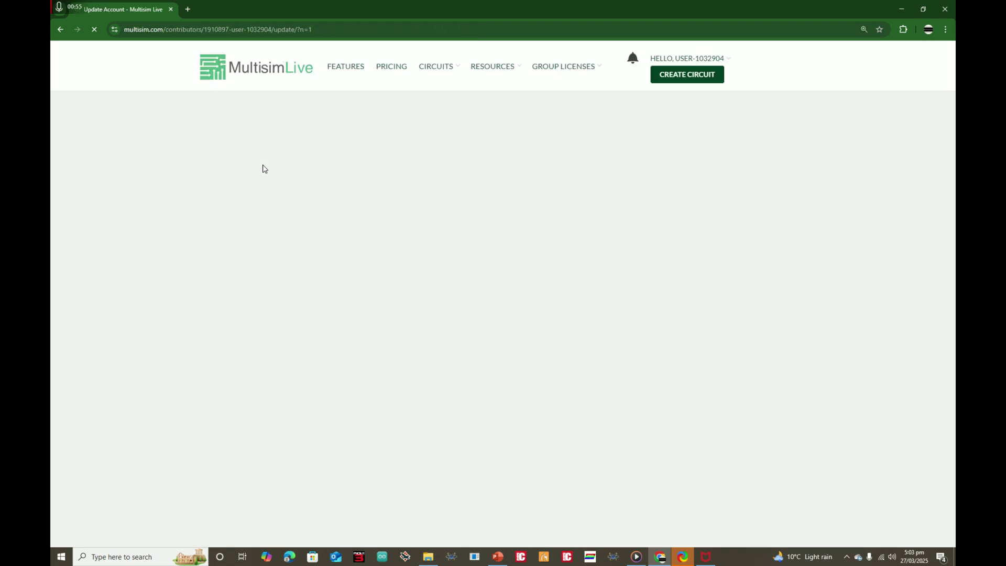
# Accept the cookies and highlight the Basic plan's component limit and features.
pyautogui.scroll(-3, 478, 212)
pyautogui.scroll(-3, 478, 212)
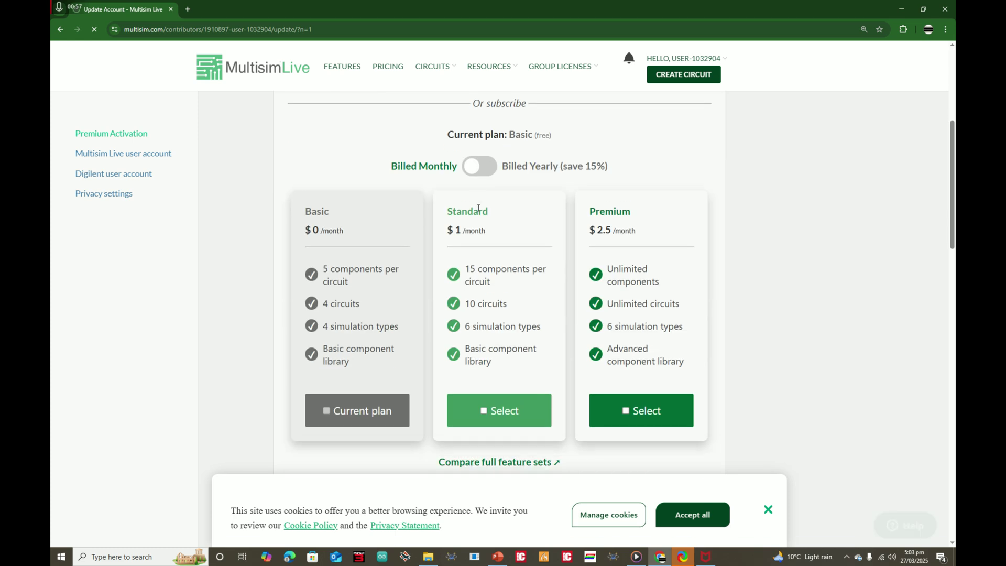
pyautogui.keyDown('ctrl'); pyautogui.scroll(4, 436, 304); pyautogui.keyUp('ctrl')
pyautogui.scroll(-3, 433, 302)
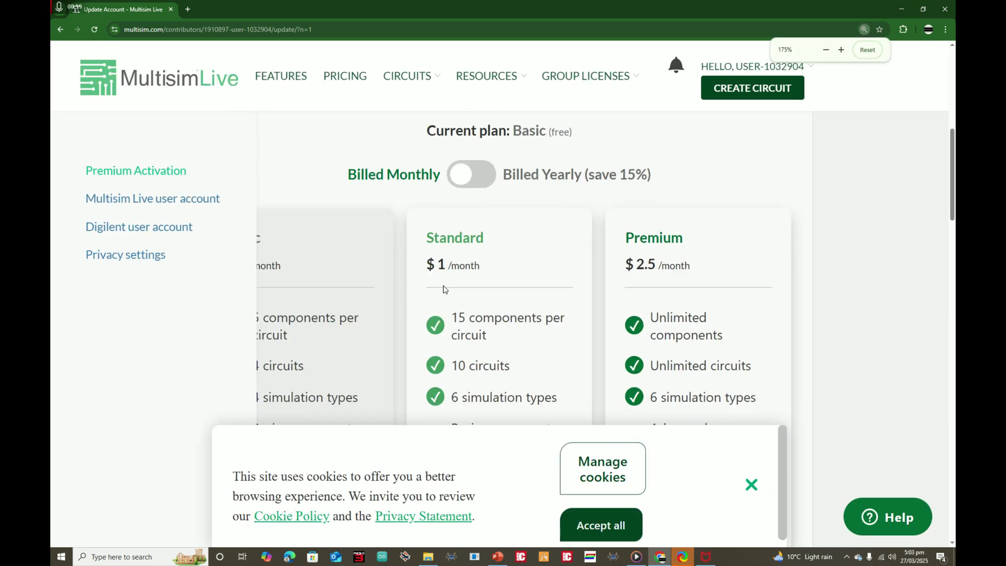
pyautogui.keyDown('ctrl'); pyautogui.scroll(-1, 419, 322); pyautogui.keyUp('ctrl')
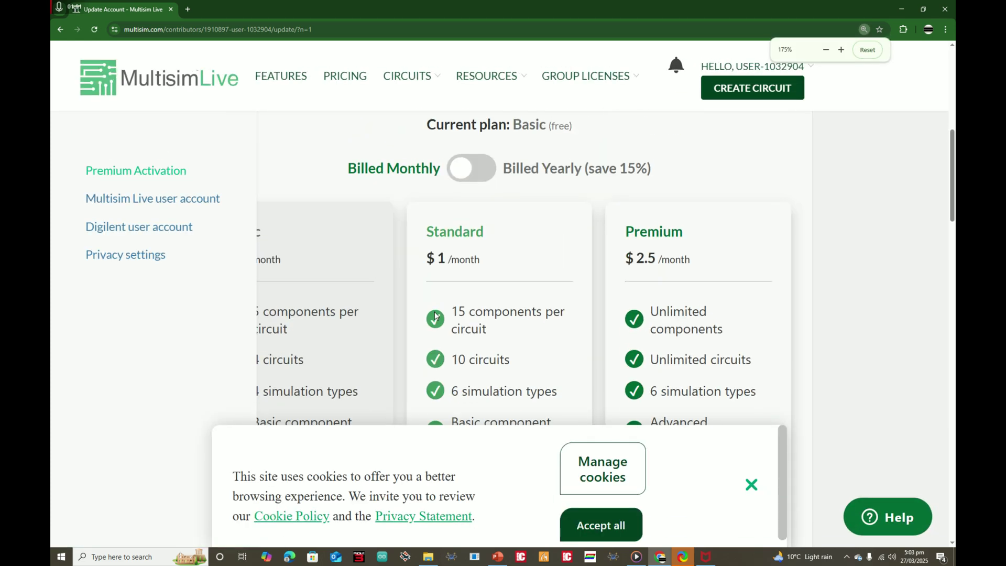
pyautogui.scroll(-2, 393, 321)
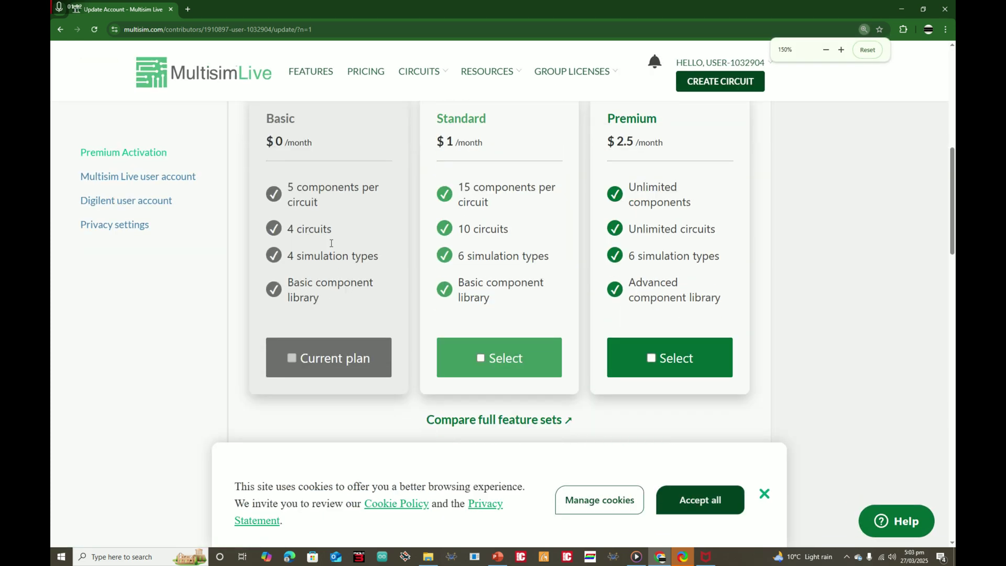
pyautogui.click(703, 500)
pyautogui.scroll(1, 286, 229)
pyautogui.moveTo(285, 229); pyautogui.dragTo(347, 247)
pyautogui.moveTo(290, 269); pyautogui.dragTo(337, 339)
pyautogui.click(361, 286)
# Compare the Premium plan's $2.5 monthly and 25 yearly prices and features, ending on Billed Monthly.
pyautogui.scroll(-8, 362, 283)
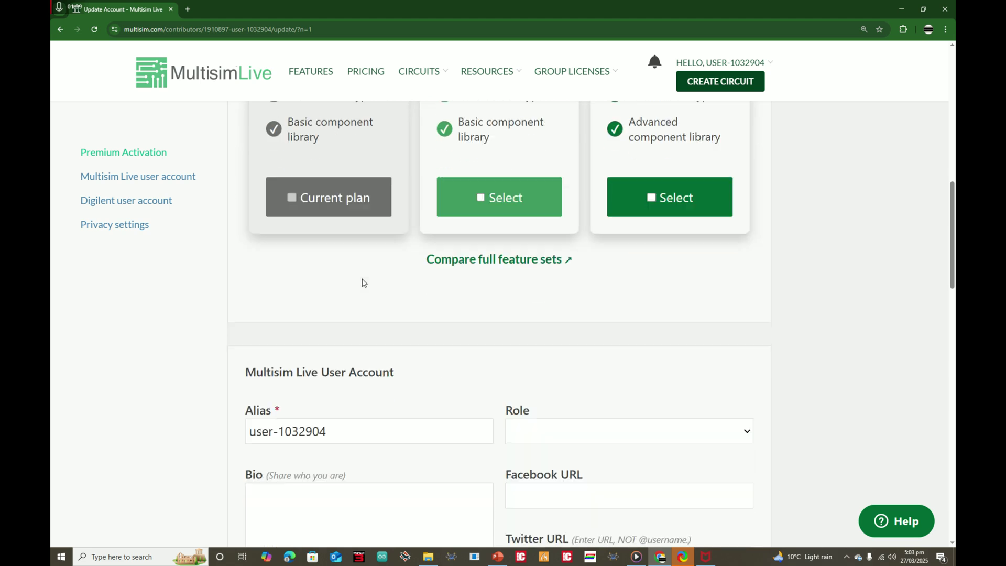
pyautogui.scroll(-12, 362, 279)
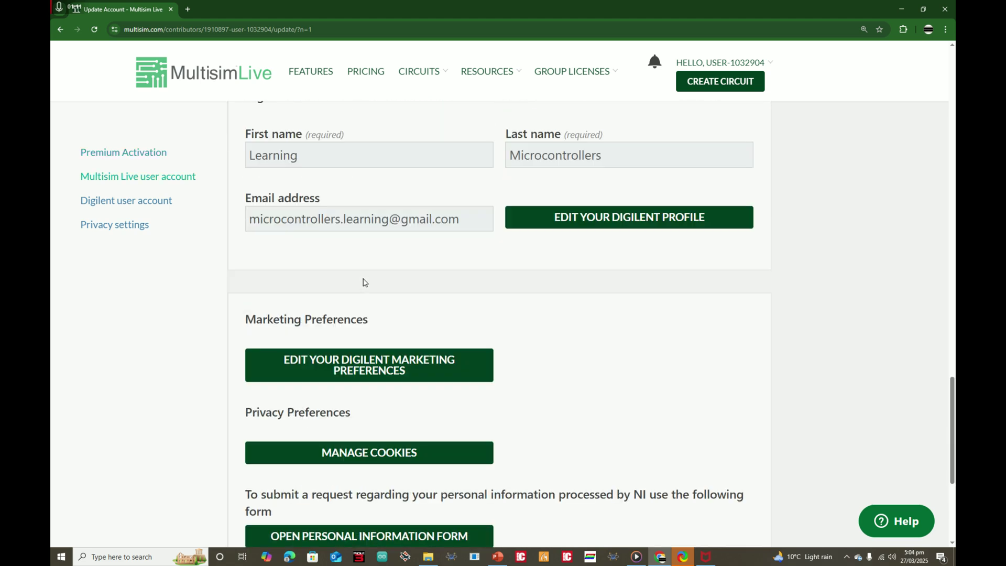
pyautogui.scroll(11, 363, 281)
pyautogui.scroll(10, 362, 280)
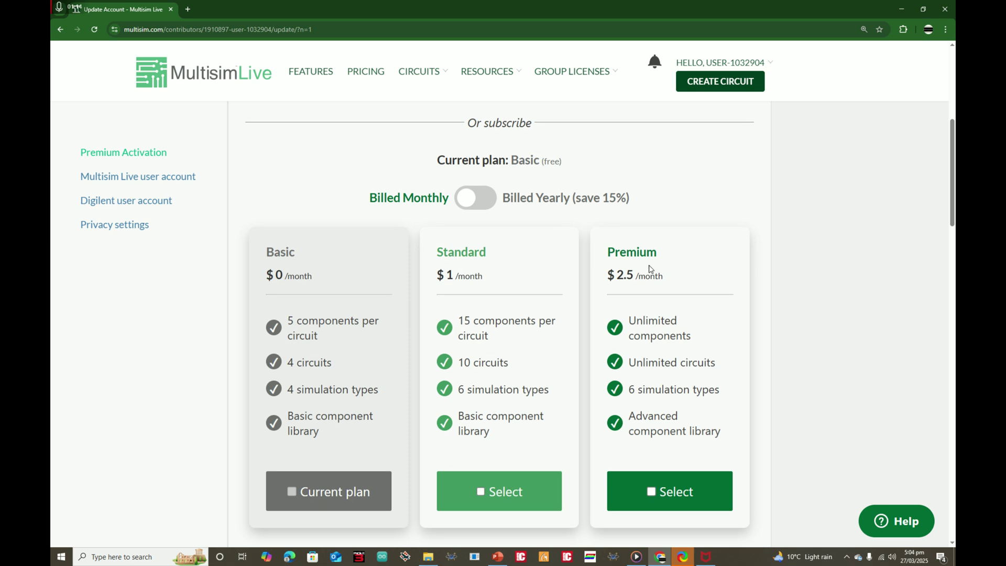
pyautogui.moveTo(613, 278); pyautogui.dragTo(705, 282)
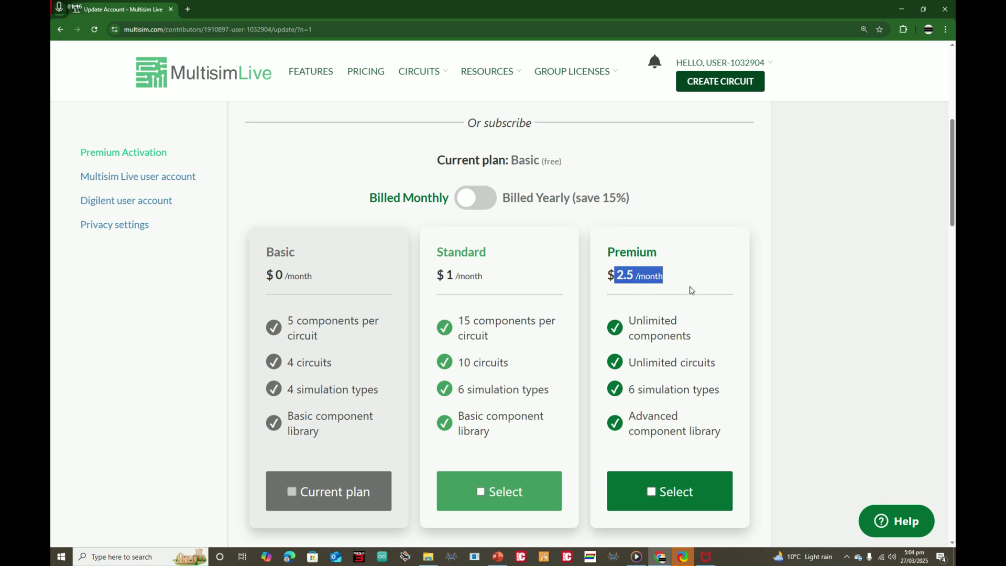
pyautogui.click(764, 340)
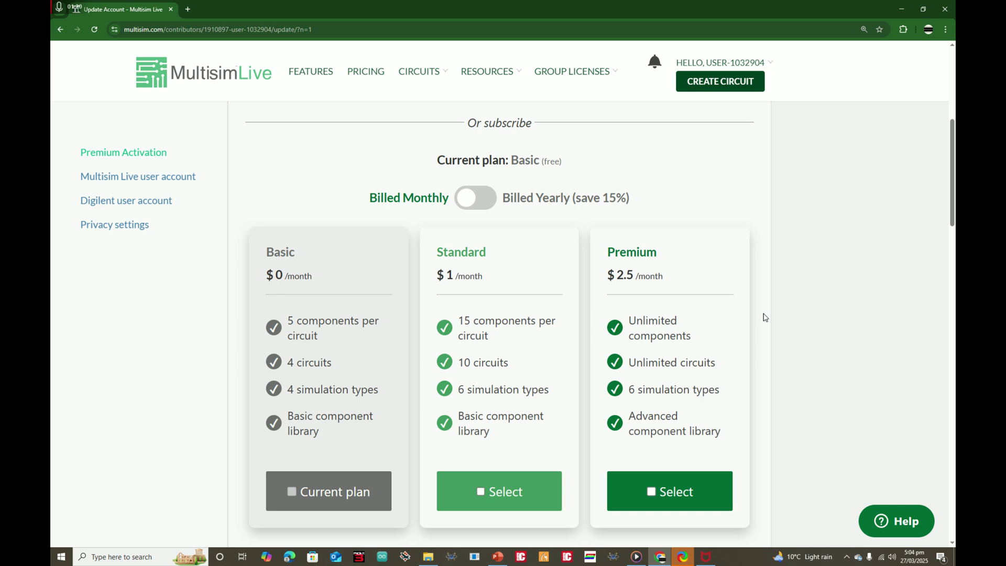
pyautogui.moveTo(610, 278); pyautogui.dragTo(657, 277)
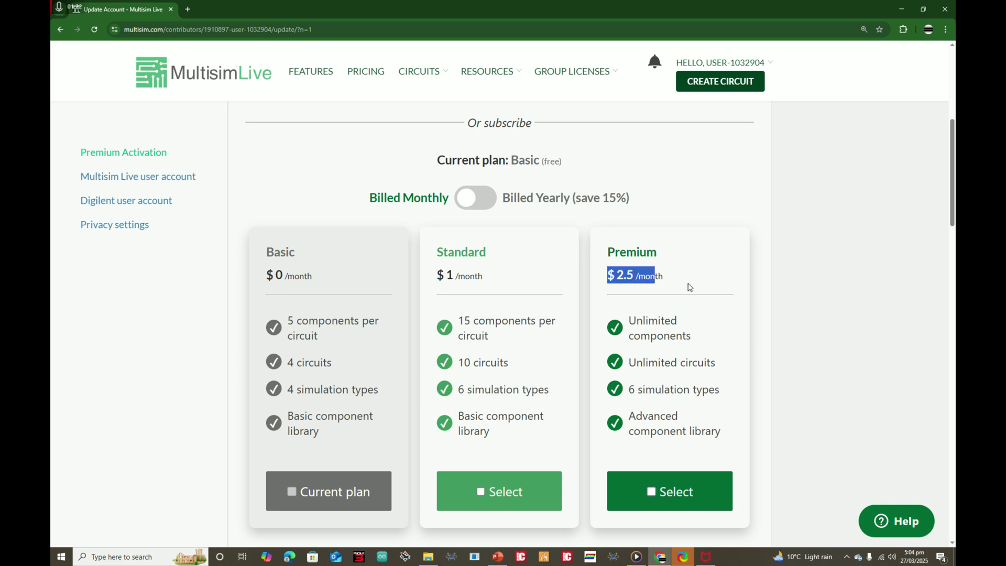
pyautogui.click(640, 274)
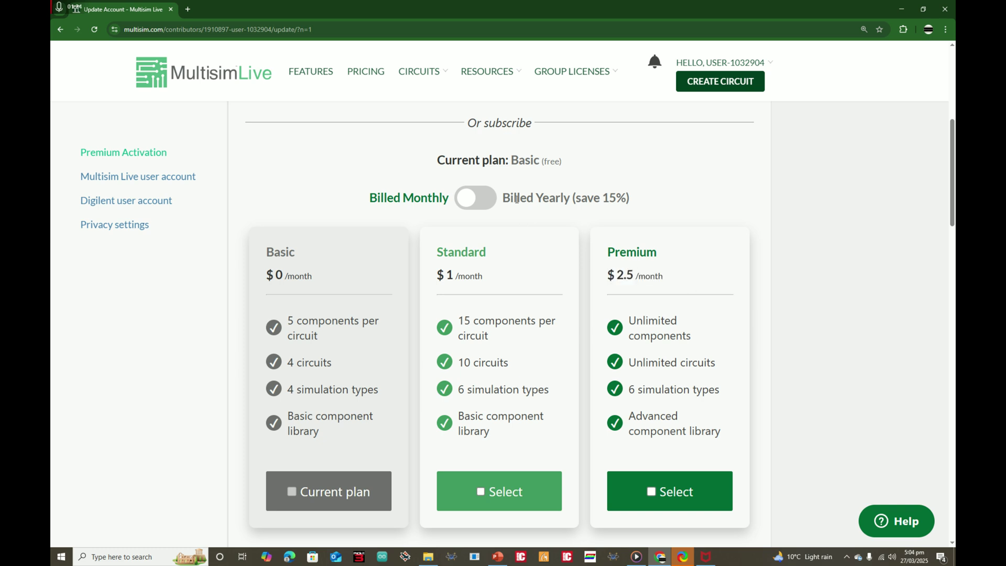
pyautogui.click(488, 202)
pyautogui.moveTo(615, 278); pyautogui.dragTo(732, 284)
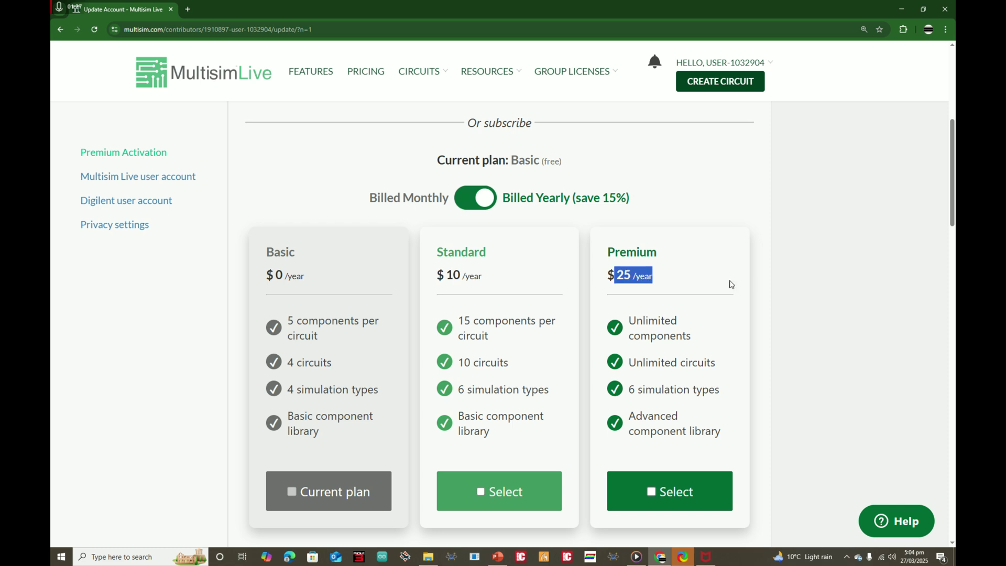
pyautogui.click(476, 201)
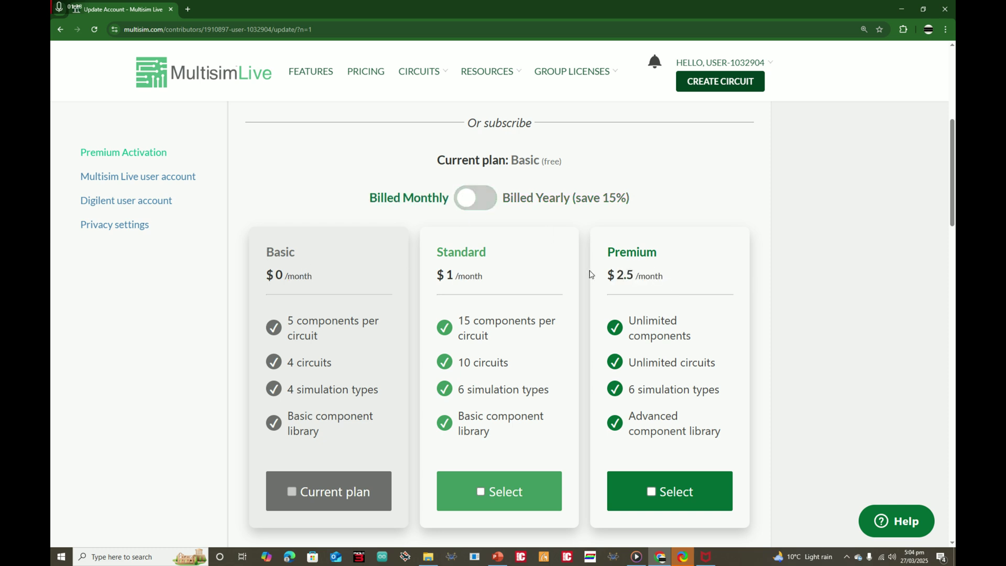
pyautogui.moveTo(603, 255); pyautogui.dragTo(712, 443)
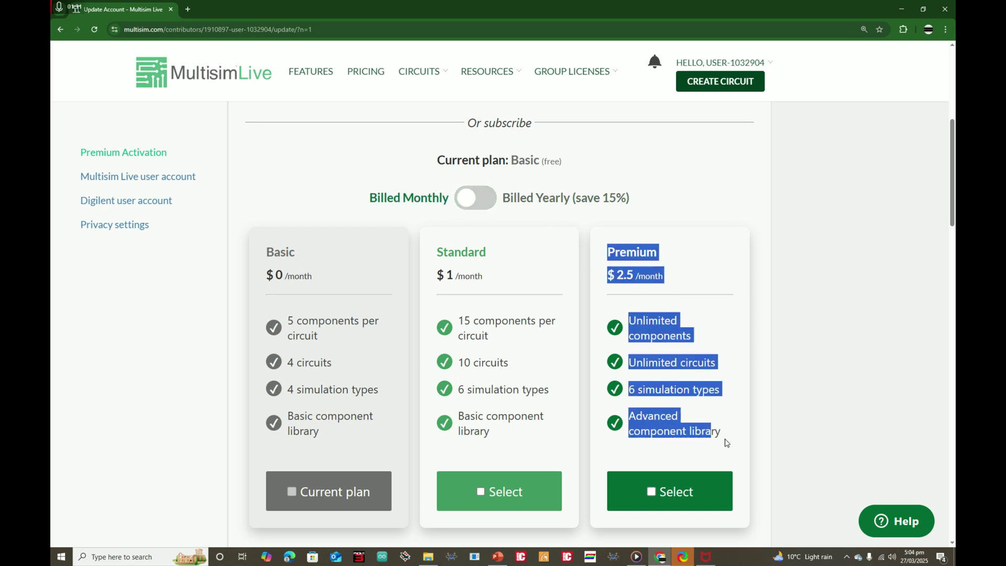
pyautogui.click(704, 299)
# Highlight the Basic plan's limits on its plan card.
pyautogui.scroll(2, 703, 298)
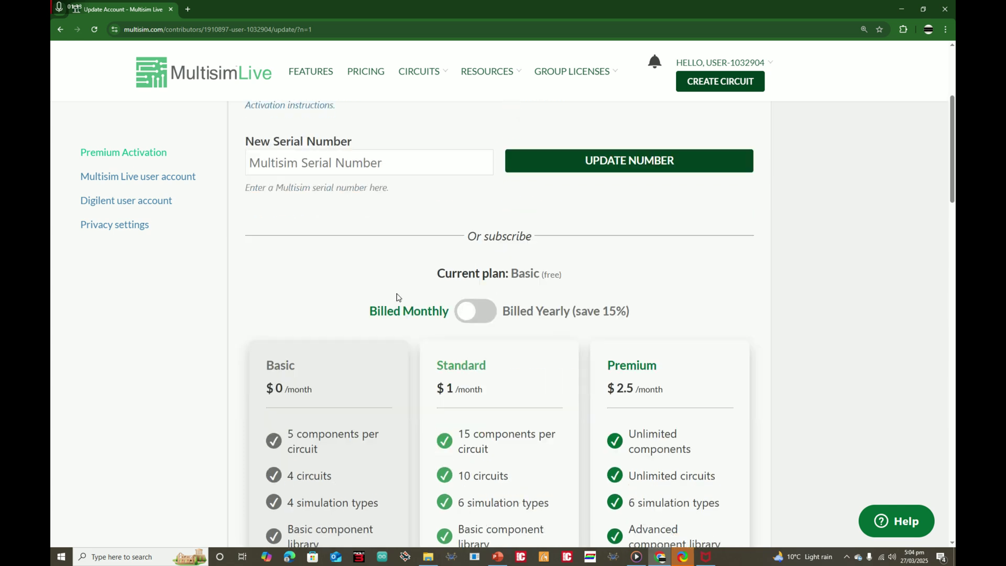
pyautogui.scroll(-1, 398, 294)
pyautogui.moveTo(264, 295); pyautogui.dragTo(315, 327)
pyautogui.moveTo(346, 426); pyautogui.dragTo(359, 485)
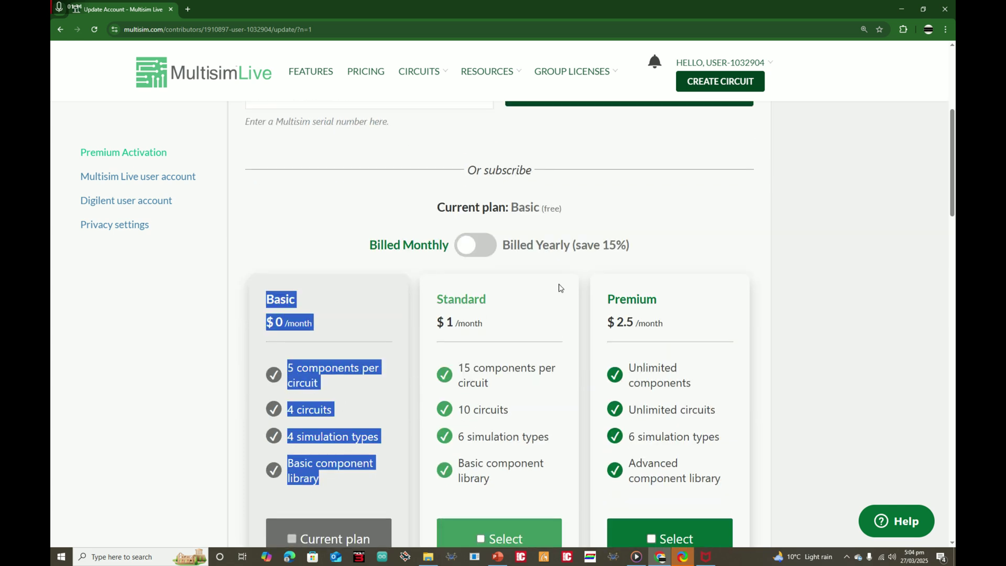
pyautogui.scroll(-3, 669, 253)
pyautogui.scroll(5, 612, 249)
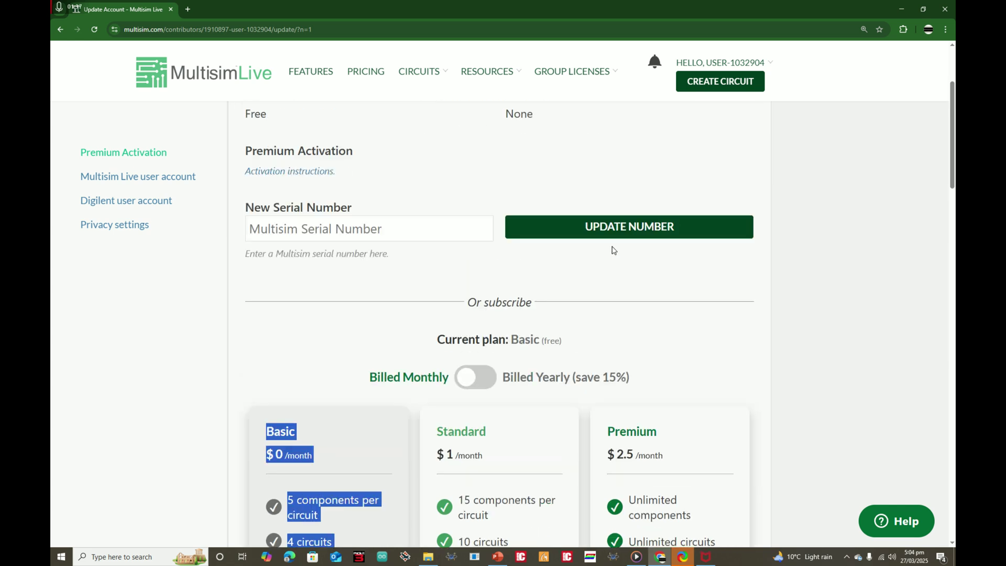
pyautogui.scroll(-3, 612, 249)
pyautogui.scroll(-2, 351, 328)
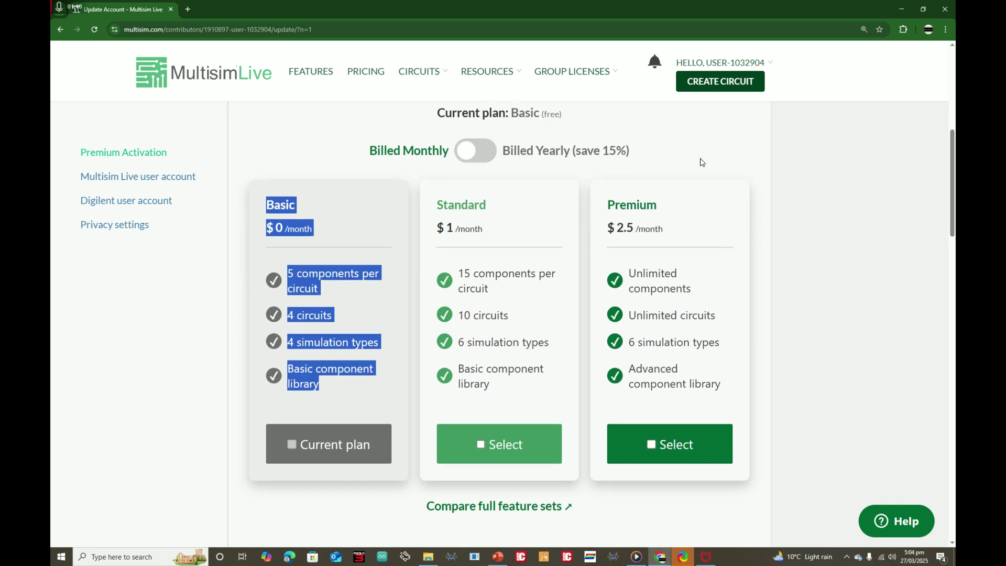
pyautogui.click(352, 241)
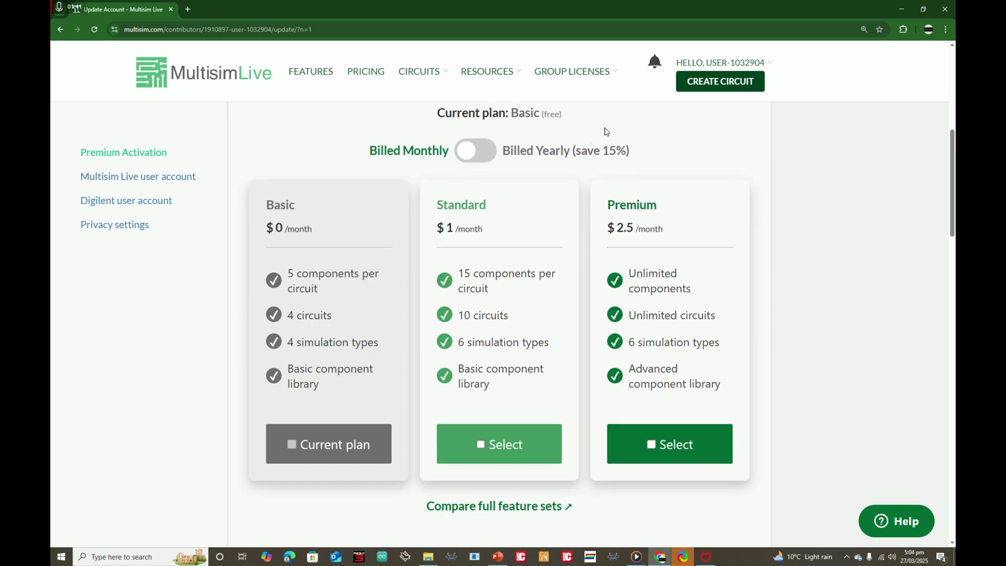
# Create a new Untitled Circuit and open the Basic Tier pricing page in a new tab.
pyautogui.click(720, 82)
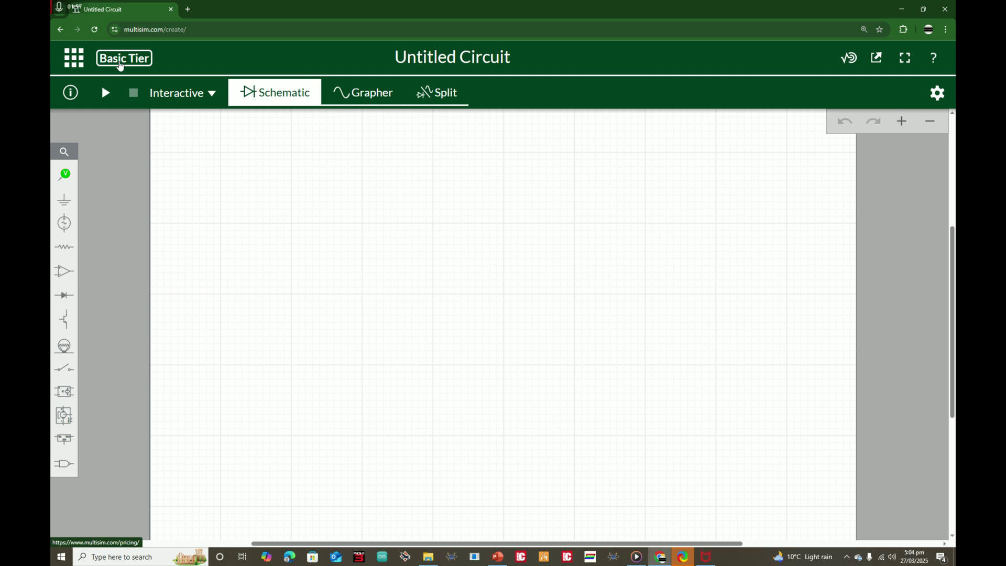
pyautogui.click(120, 63)
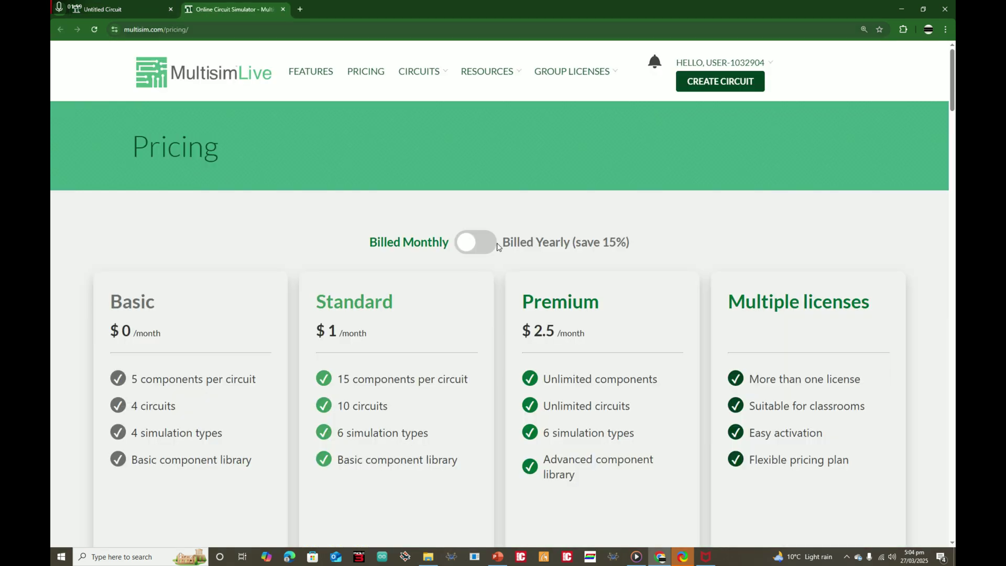
pyautogui.scroll(-3, 561, 281)
pyautogui.scroll(2, 367, 220)
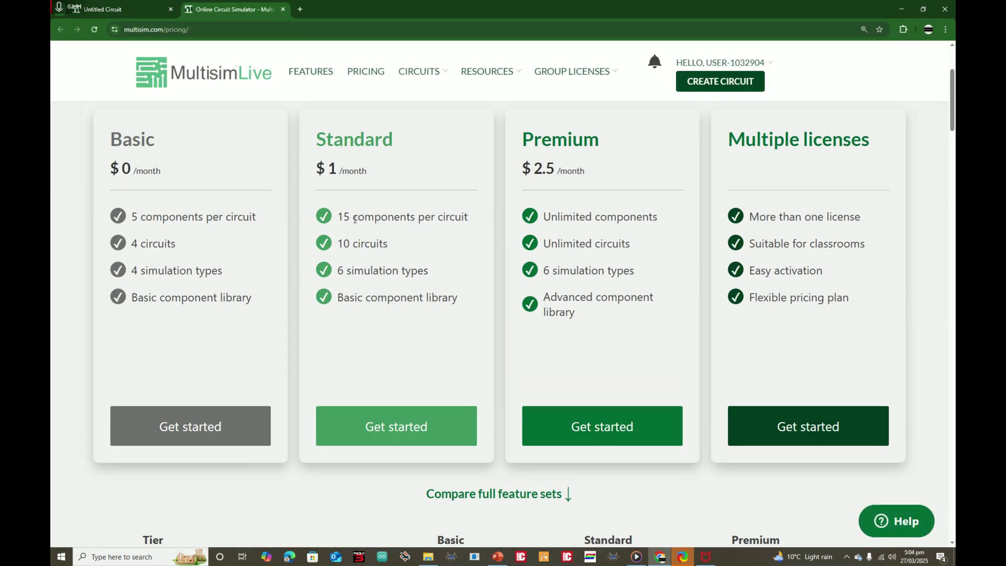
# Return to the Untitled Circuit tab and launch Magnifier from Windows Search with 'magni'.
pyautogui.click(107, 11)
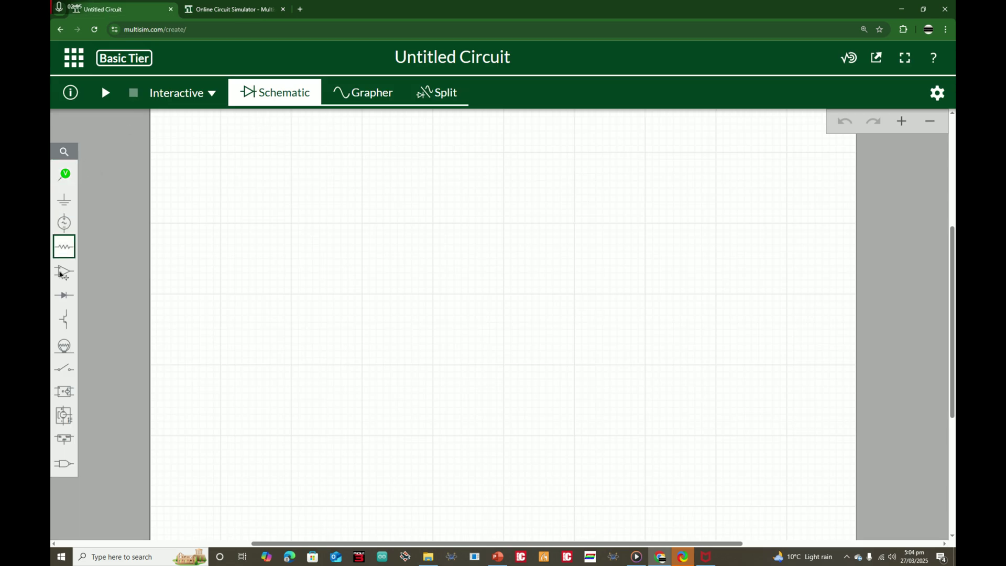
pyautogui.click(131, 557)
pyautogui.write('magni')
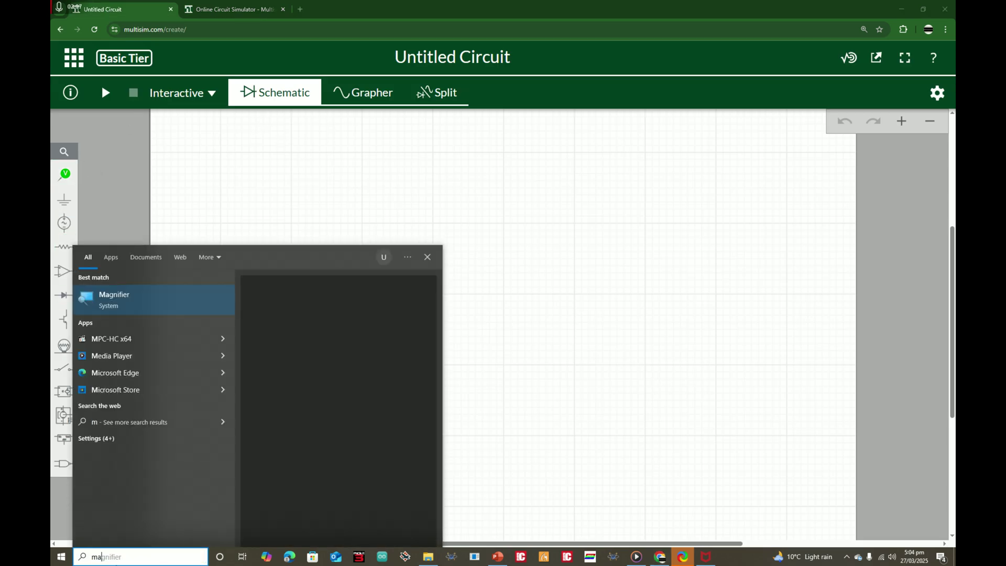
pyautogui.click(111, 302)
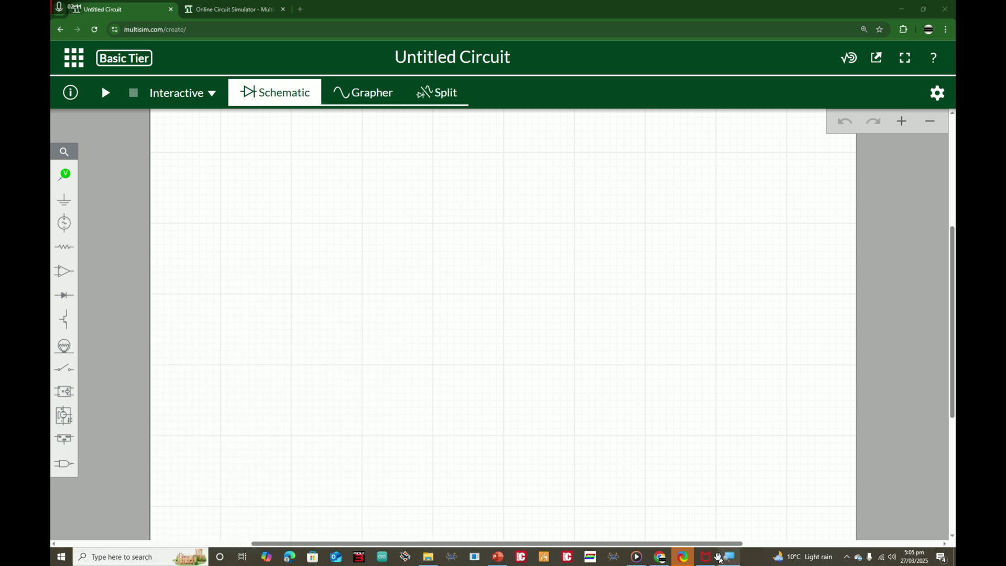
# Zoom in, search the component library for NPN, then BC547, and clear the search box.
pyautogui.click(397, 46)
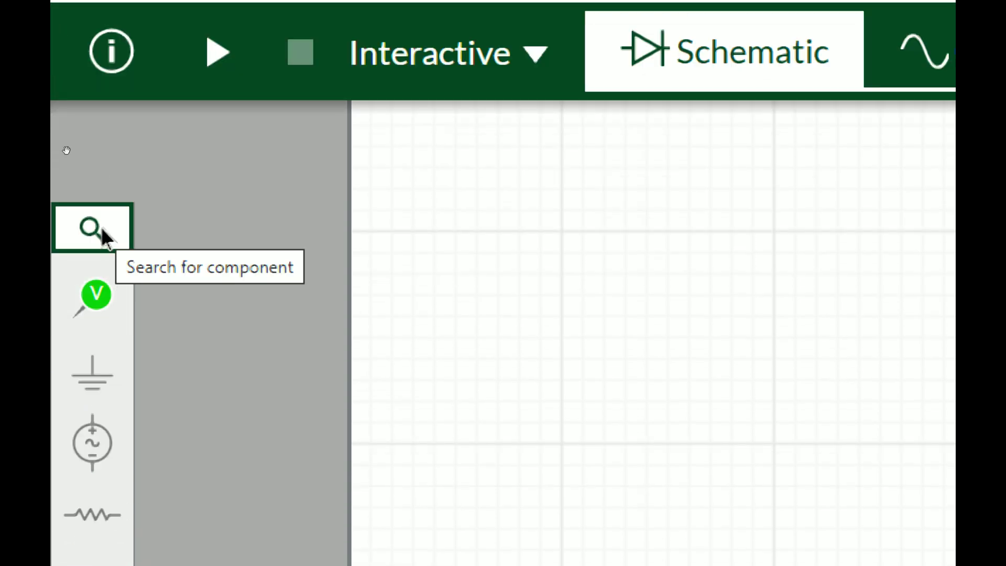
pyautogui.click(103, 232)
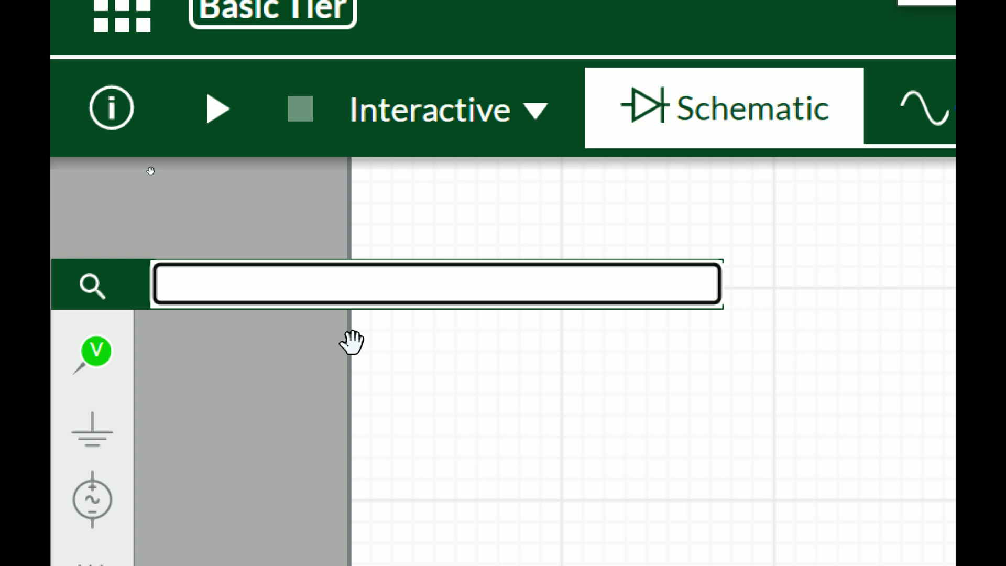
pyautogui.write('NPN')
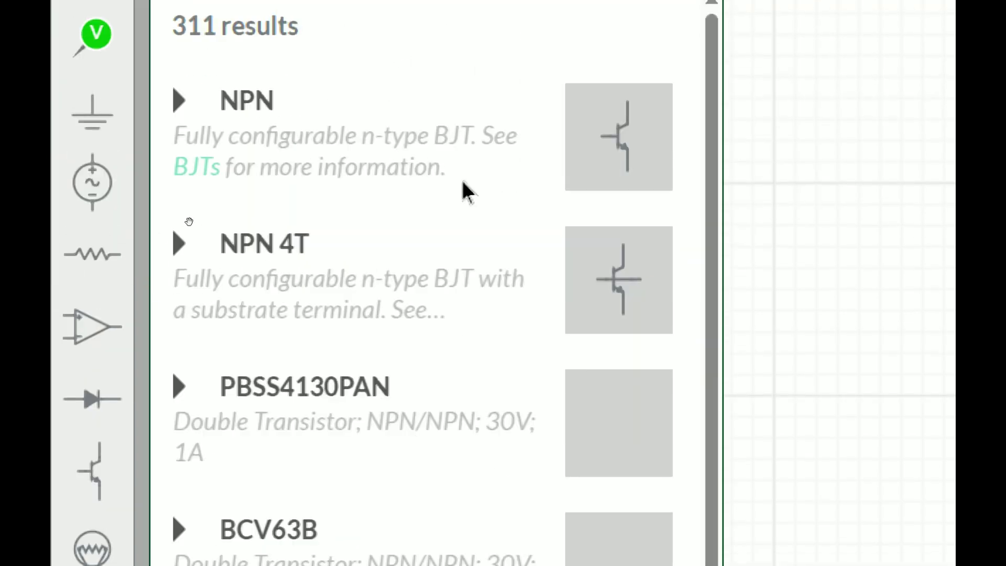
pyautogui.doubleClick(288, 58)
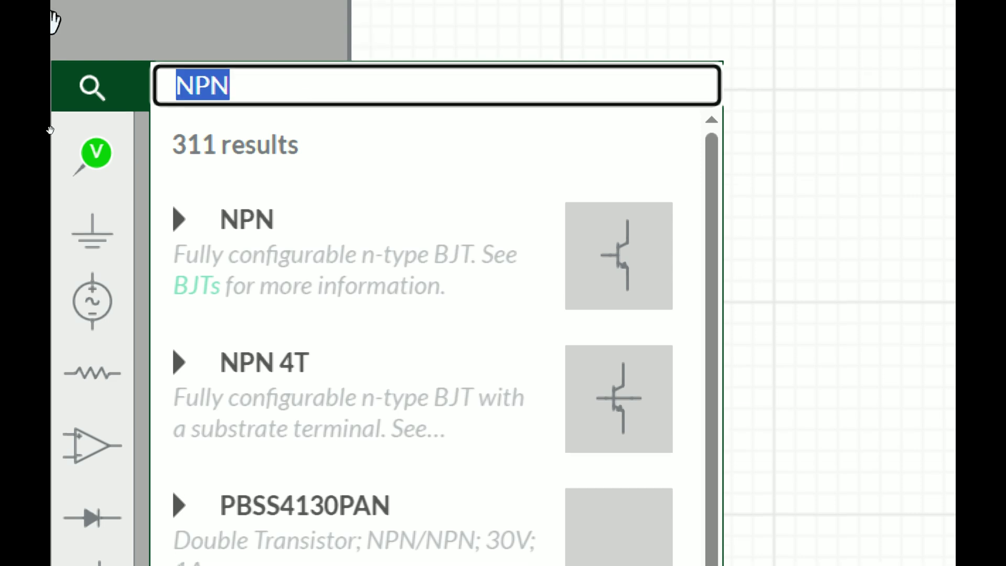
pyautogui.write('BC54')
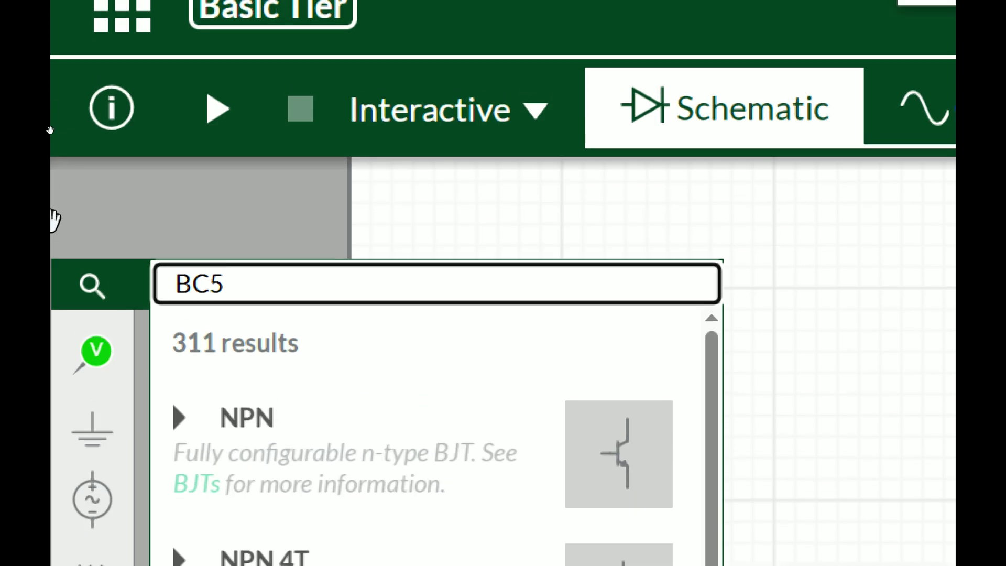
pyautogui.write('7')
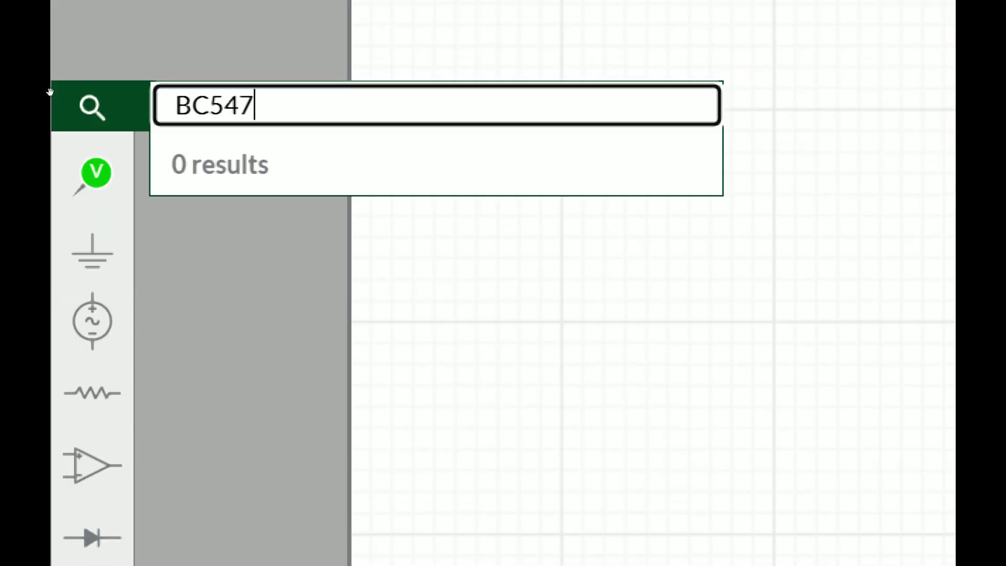
pyautogui.press('BackSpace')
pyautogui.press('BackSpace')
pyautogui.press('BackSpace')
pyautogui.press('BackSpace')
pyautogui.press('BackSpace')
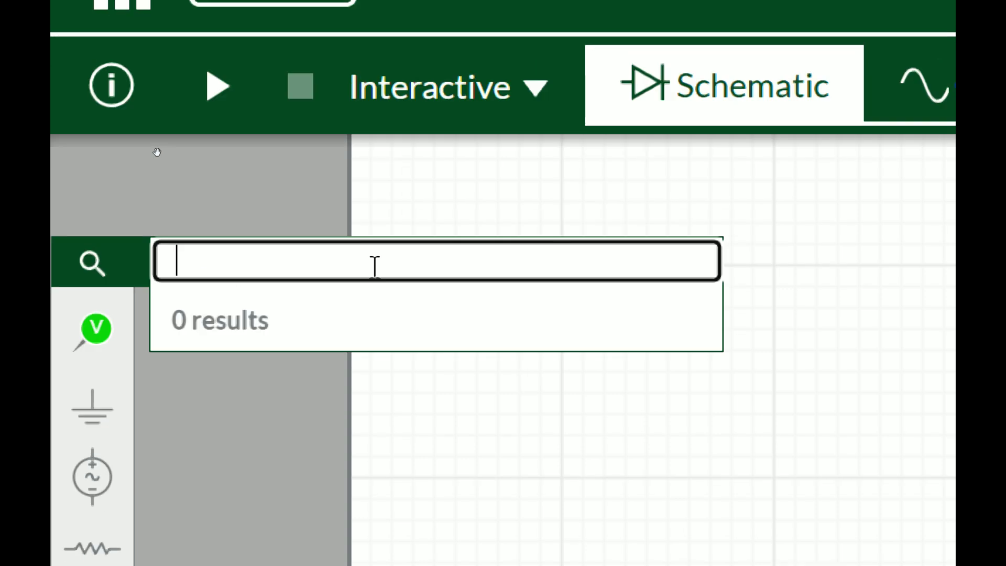
pyautogui.click(850, 38)
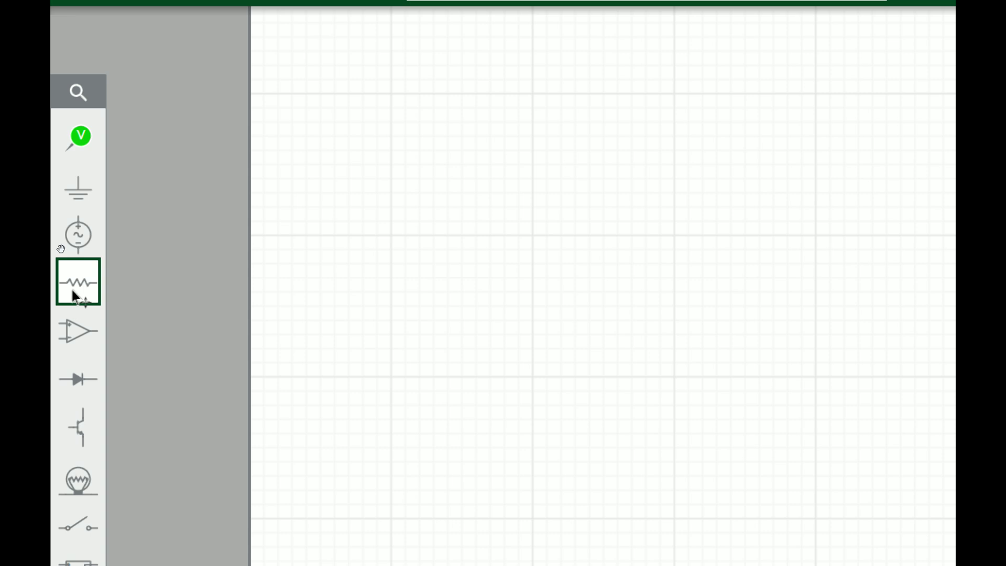
pyautogui.moveTo(72, 292)
pyautogui.moveTo(77, 242)
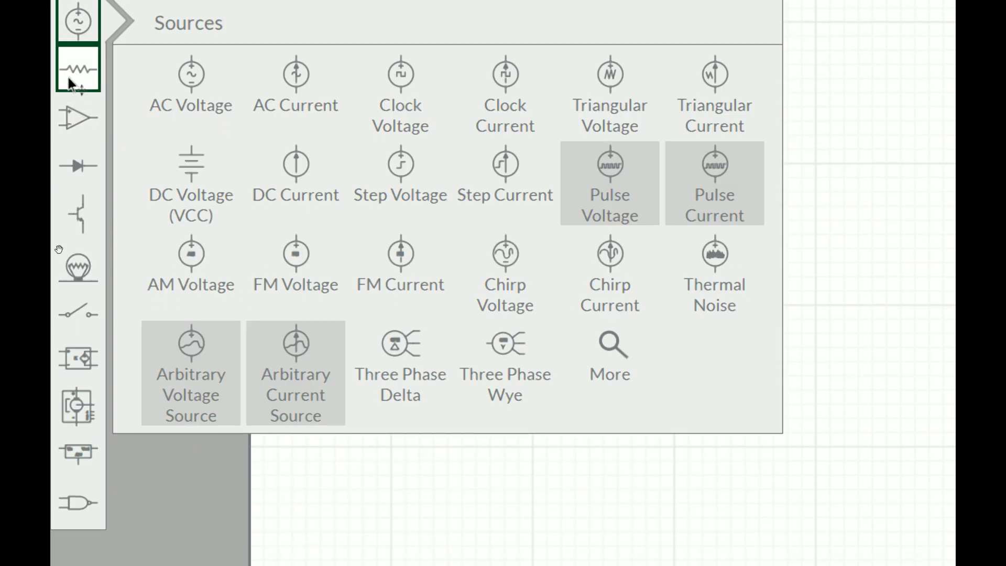
pyautogui.moveTo(78, 283)
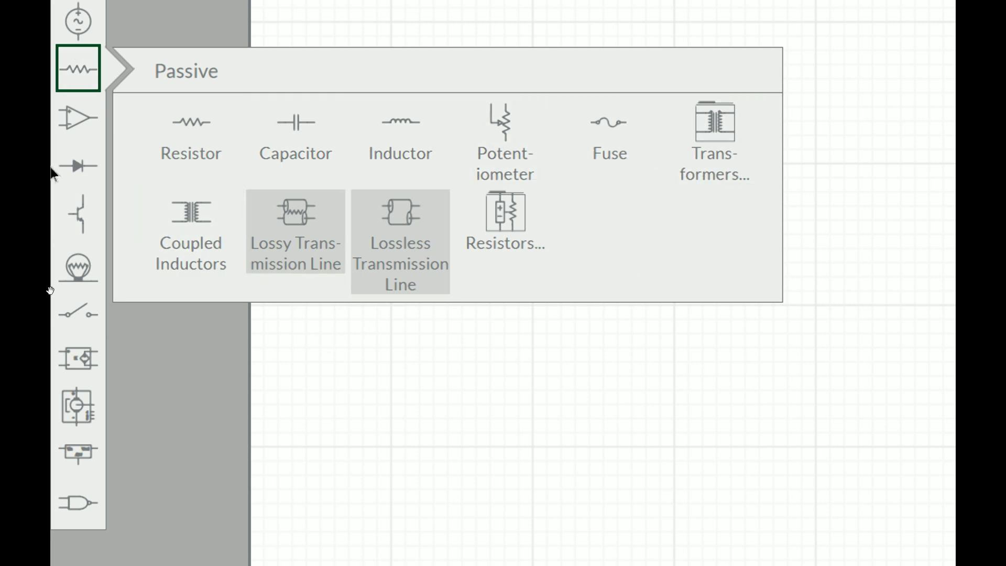
pyautogui.moveTo(69, 124)
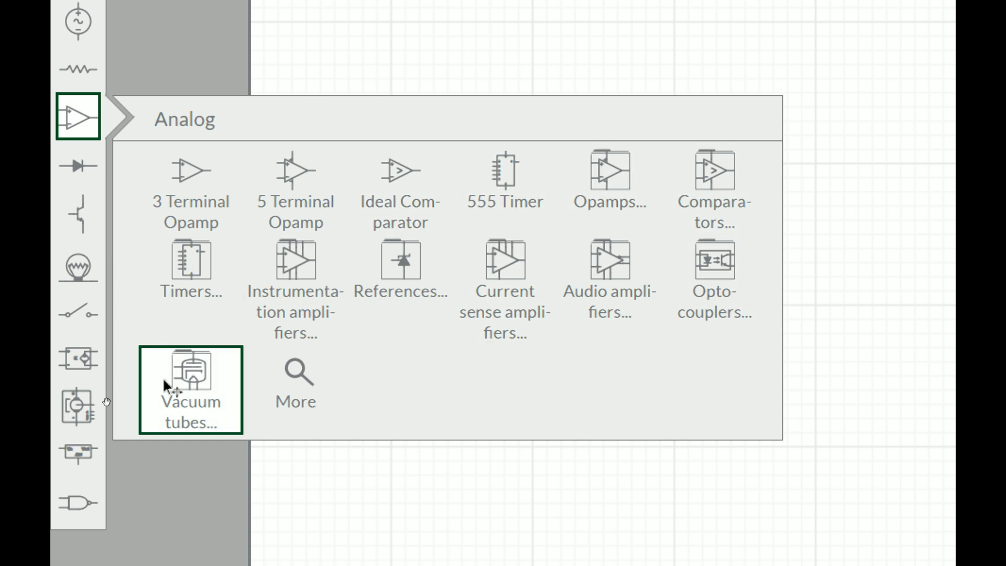
pyautogui.moveTo(61, 167)
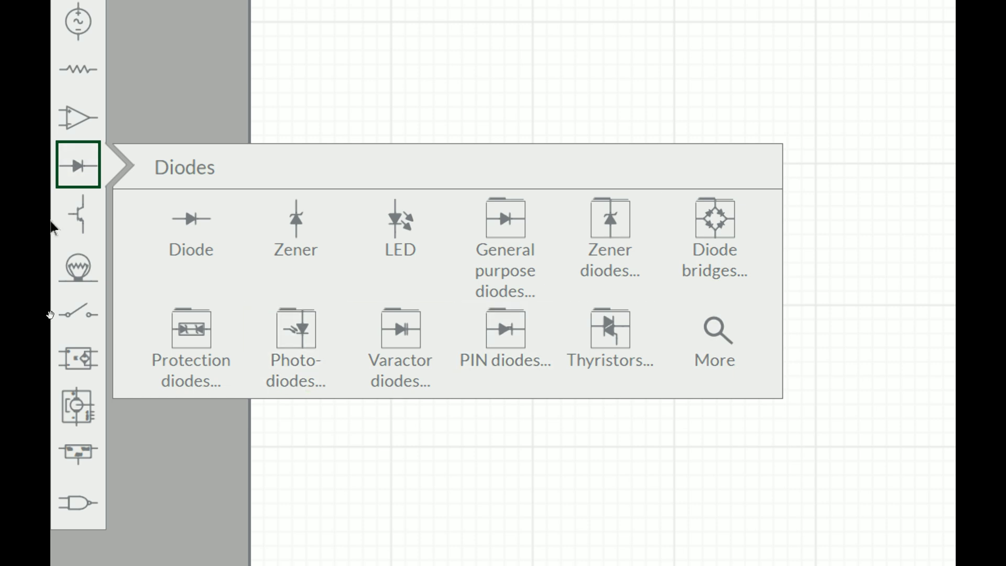
pyautogui.moveTo(80, 214)
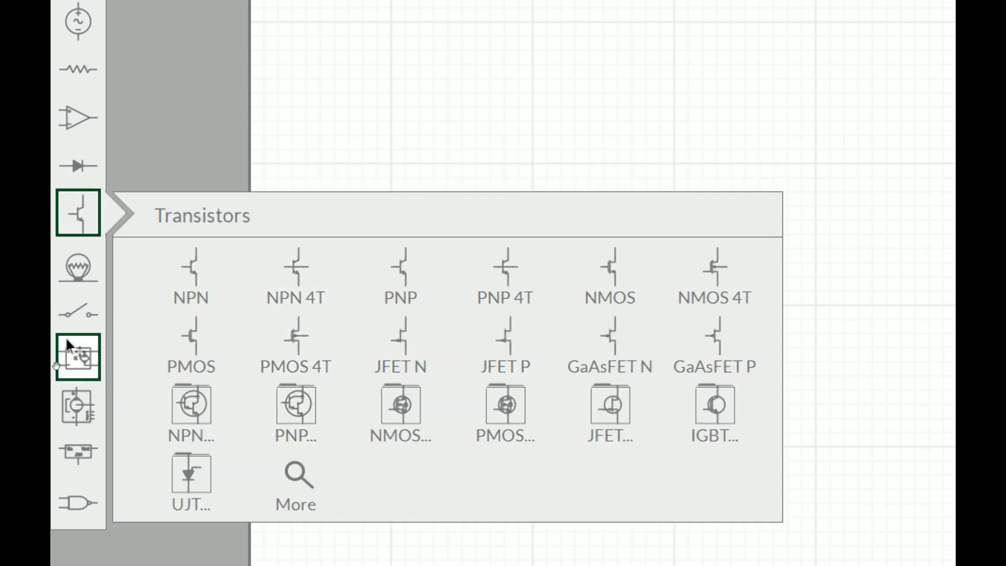
pyautogui.click(76, 264)
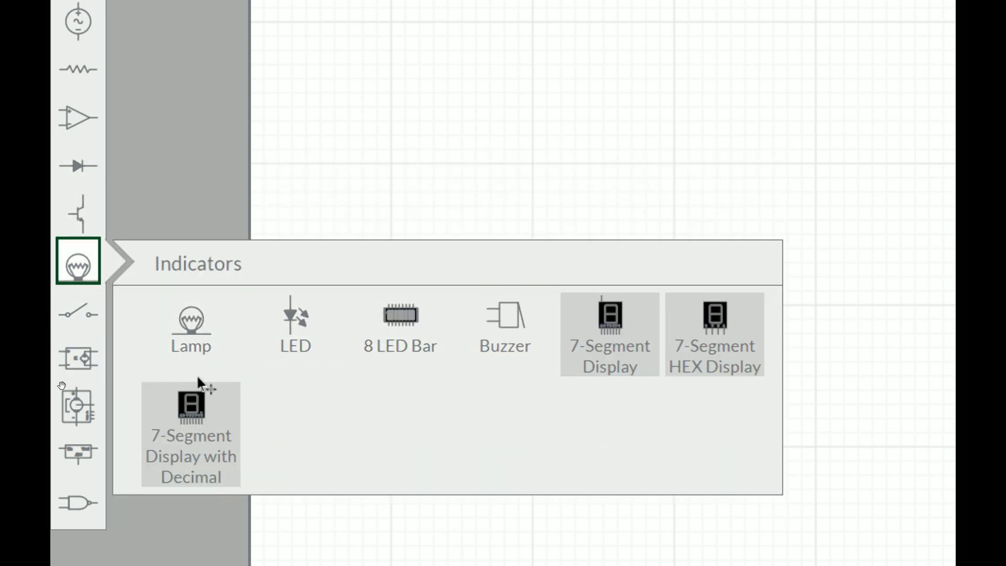
pyautogui.click(78, 314)
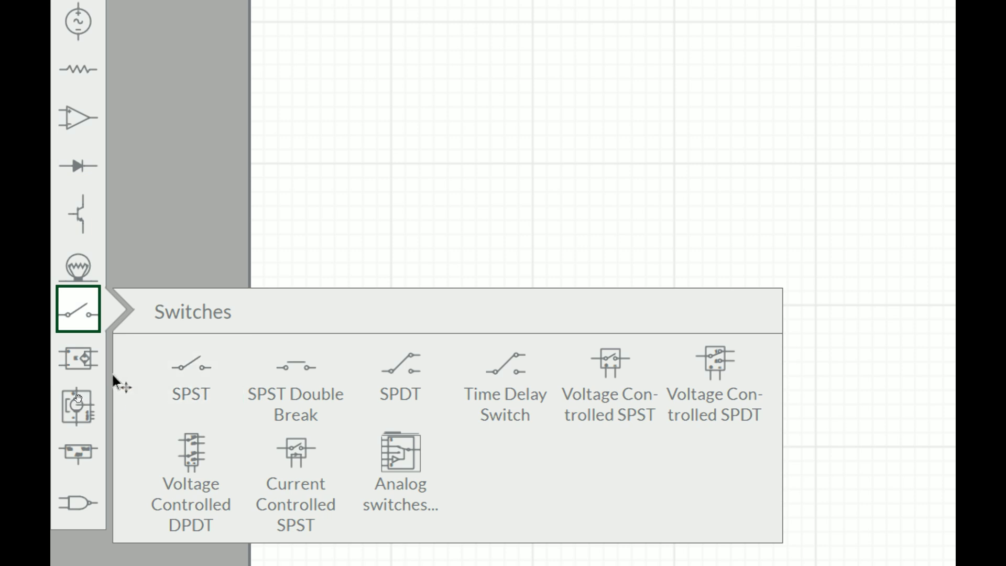
pyautogui.click(78, 358)
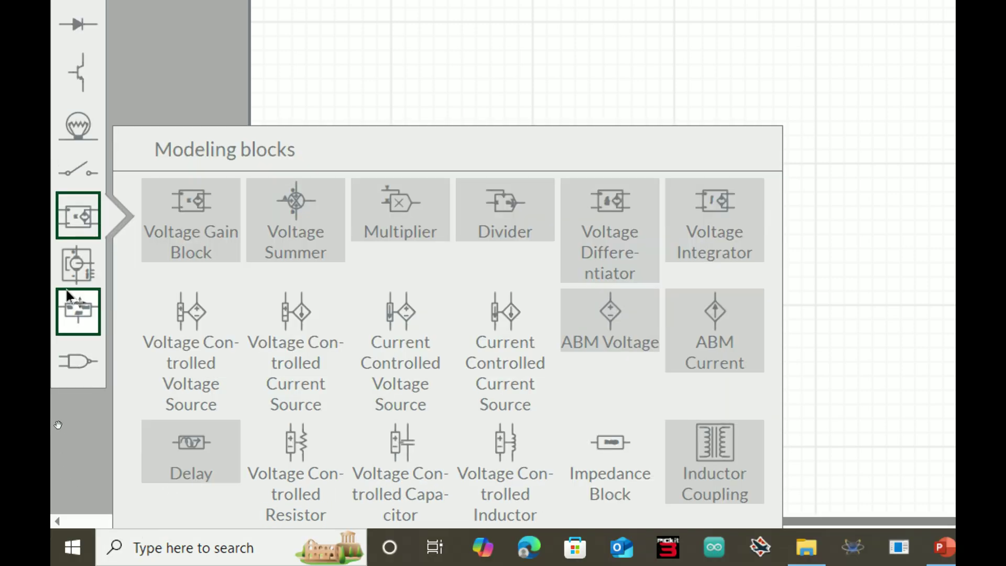
pyautogui.click(69, 281)
pyautogui.click(68, 214)
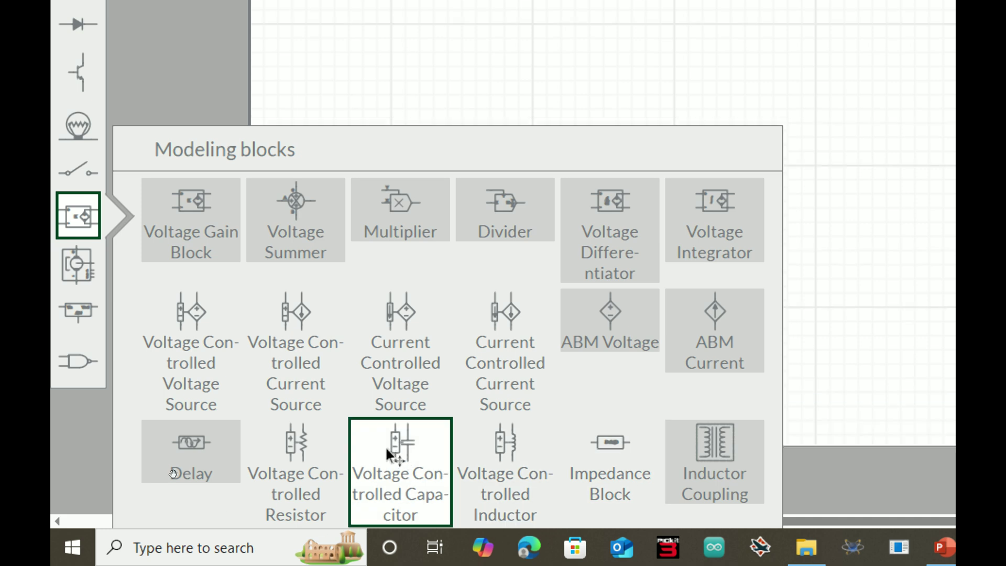
pyautogui.click(79, 262)
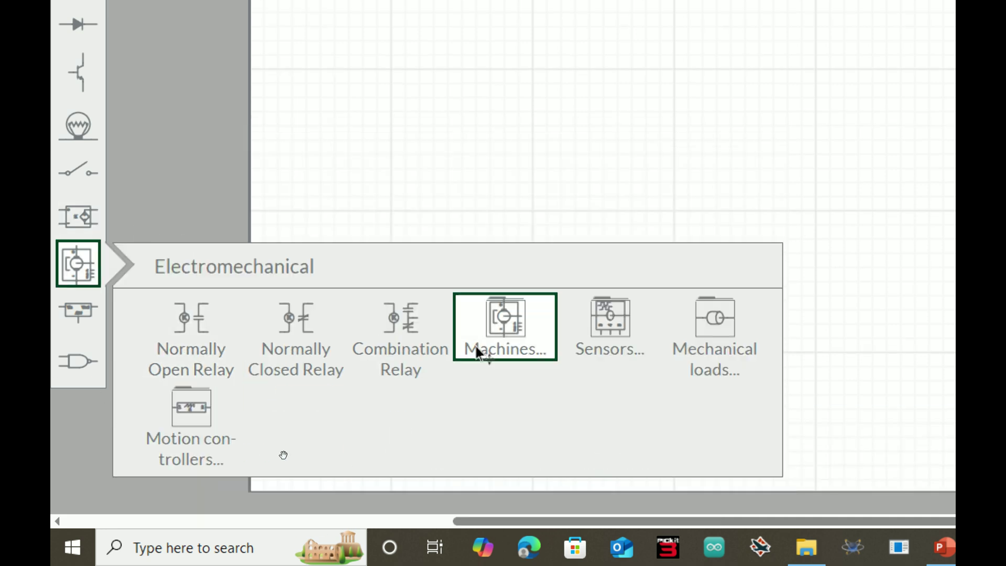
pyautogui.click(59, 328)
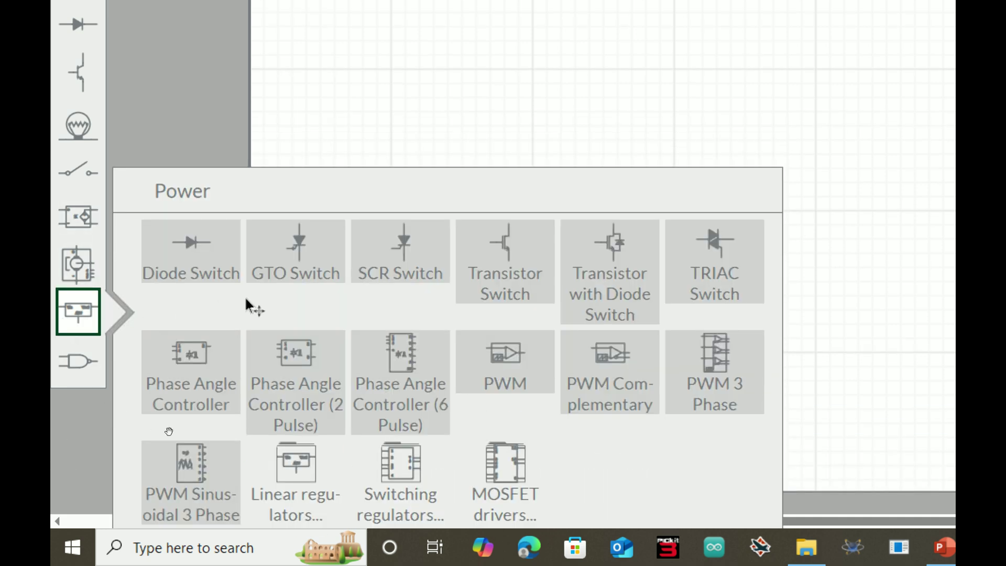
pyautogui.click(76, 357)
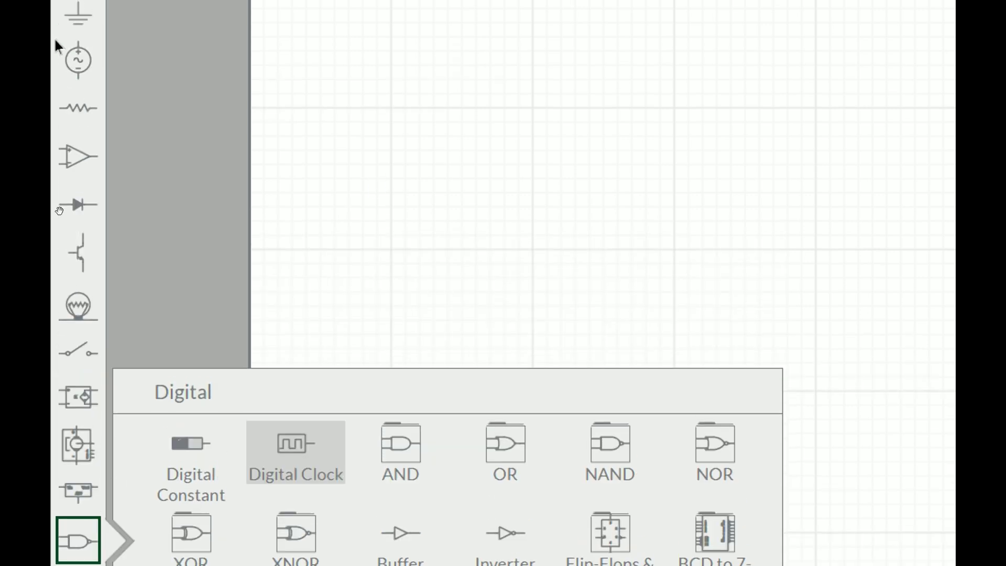
pyautogui.click(216, 38)
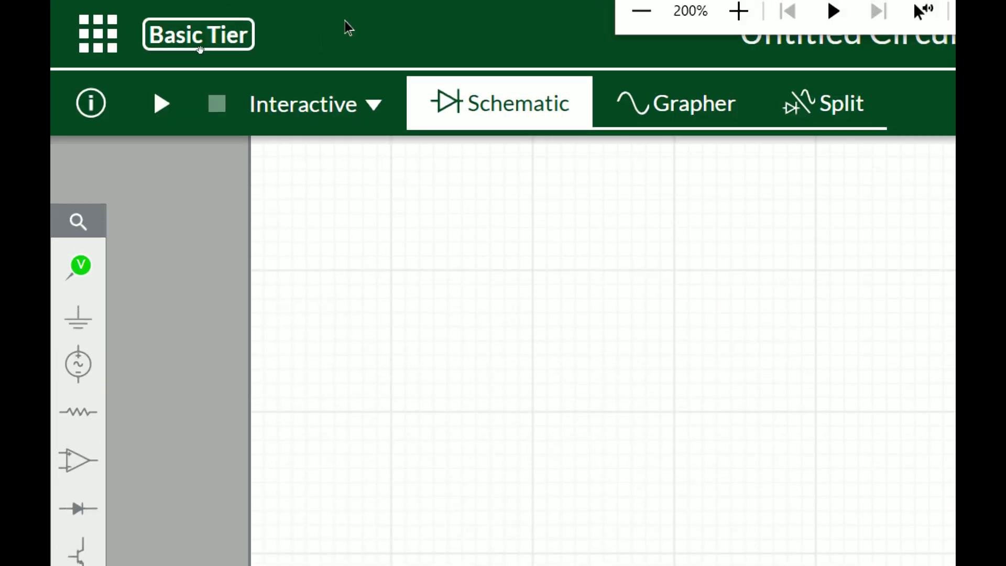
pyautogui.click(641, 11)
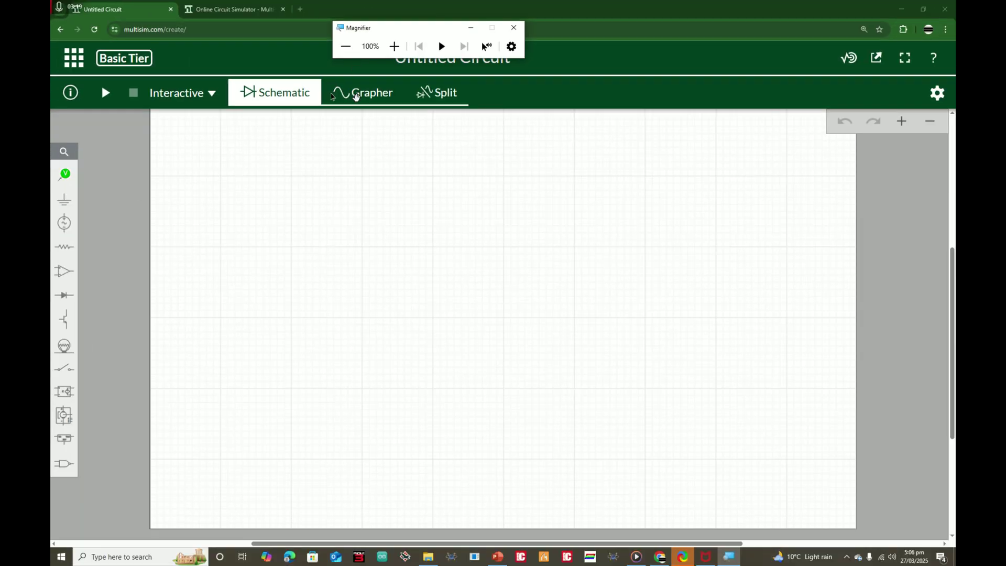
pyautogui.click(395, 46)
pyautogui.click(363, 92)
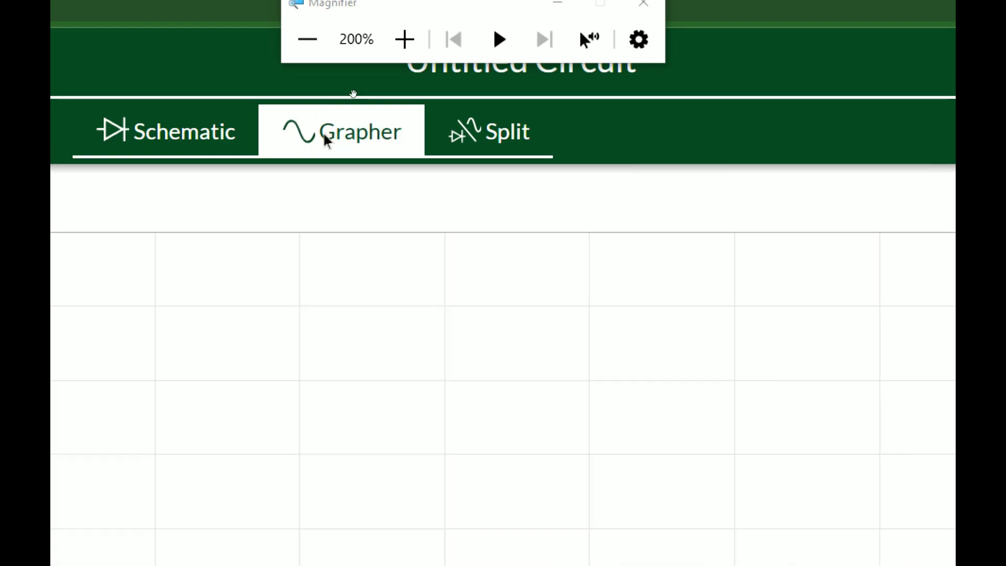
pyautogui.click(458, 97)
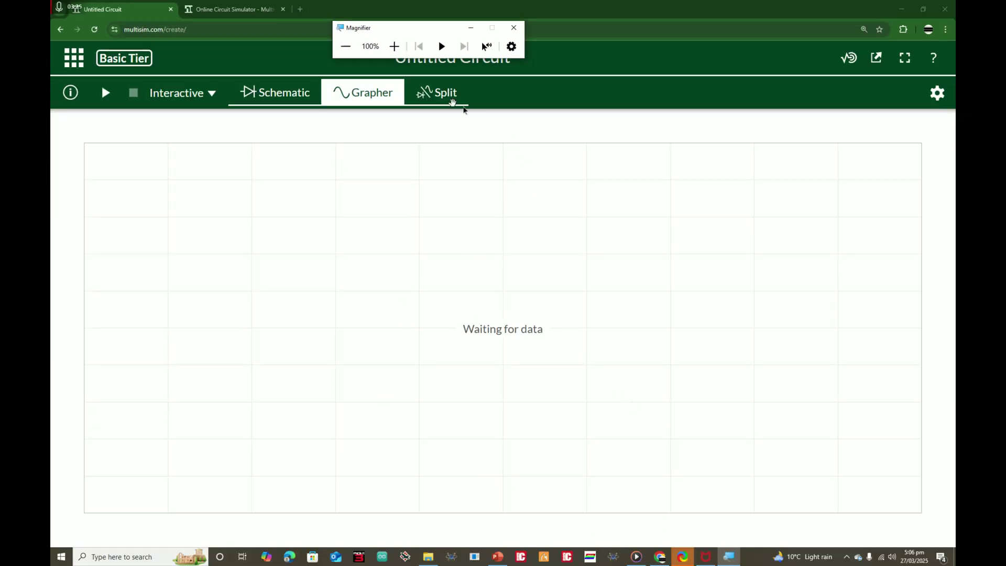
pyautogui.click(433, 87)
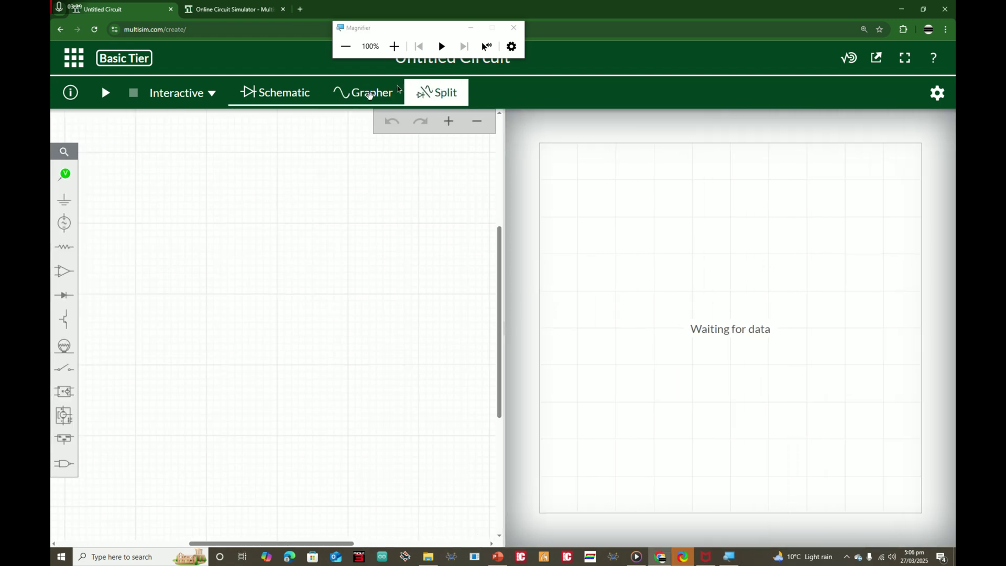
pyautogui.click(280, 94)
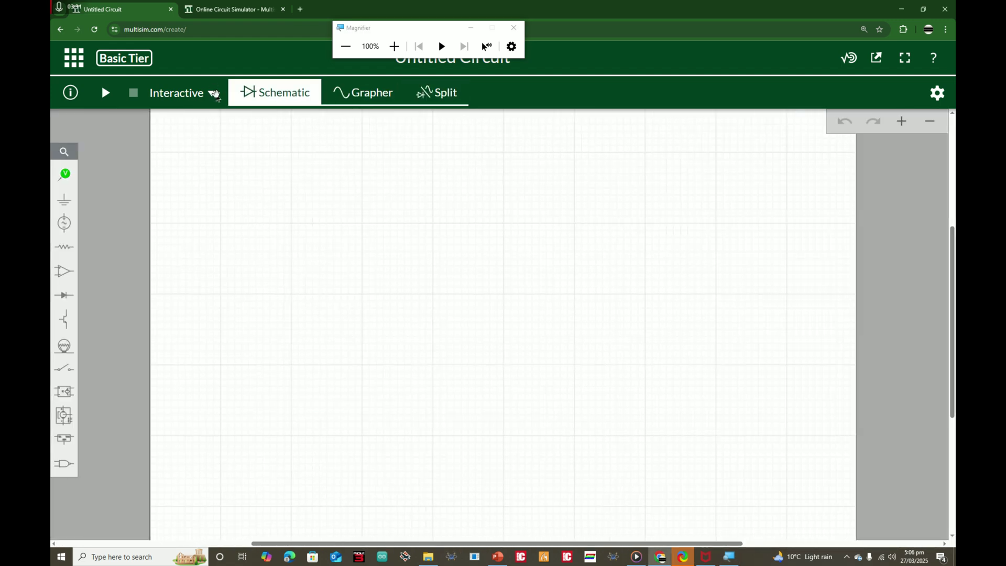
pyautogui.click(214, 95)
pyautogui.click(395, 46)
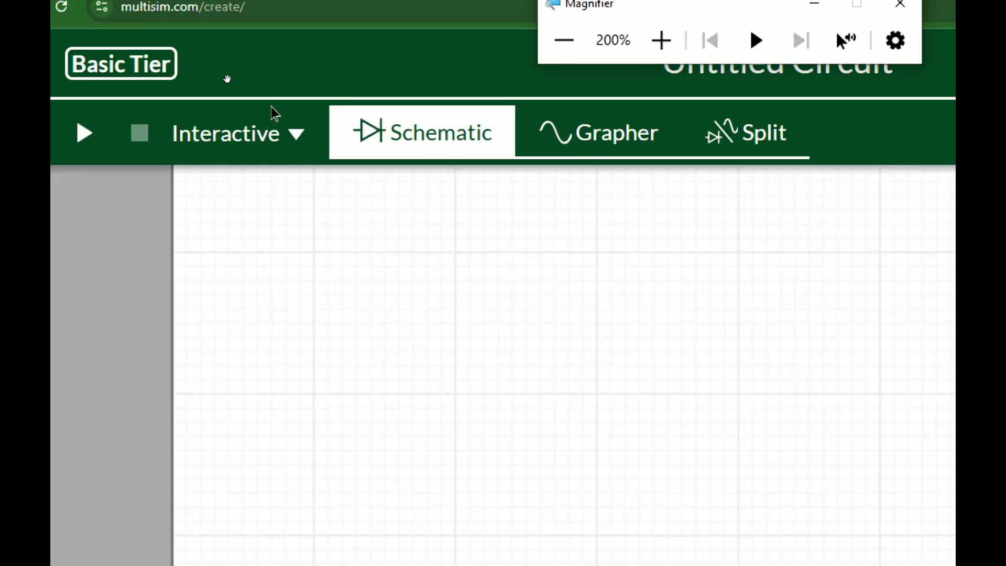
pyautogui.click(296, 134)
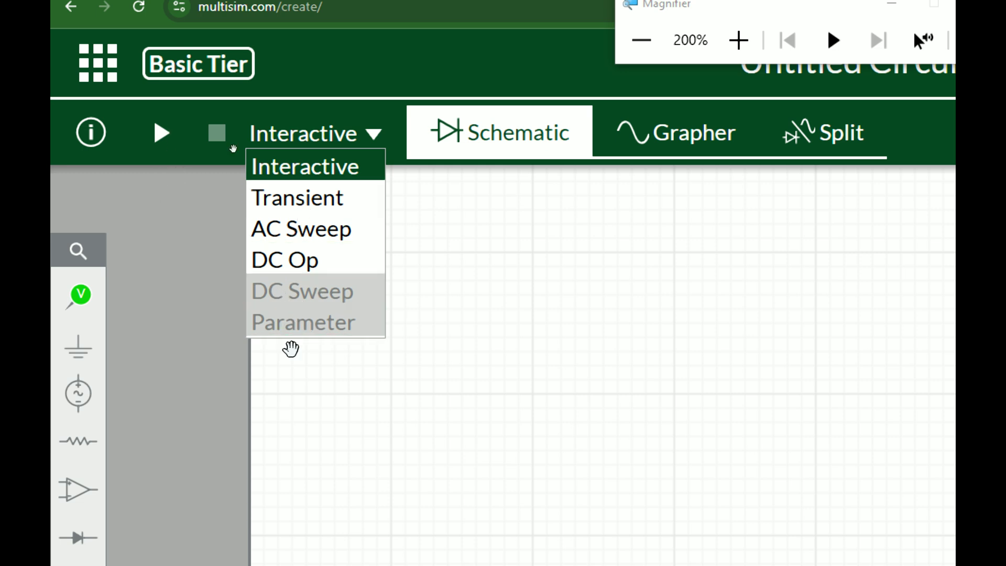
pyautogui.click(642, 40)
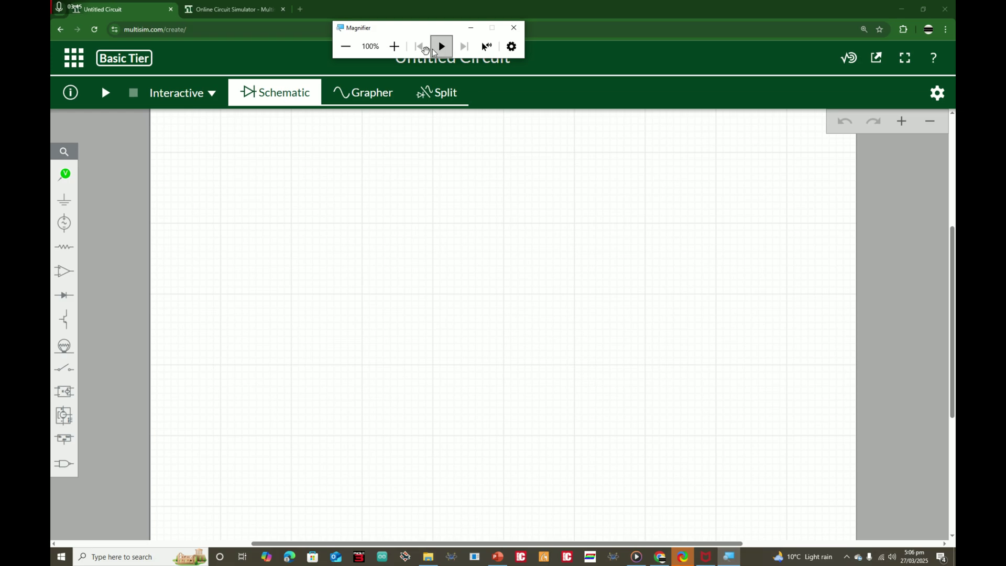
# Place a DC Voltage (VCC) source, V1 at 5V, from the Sources flyout onto the canvas.
pyautogui.click(395, 46)
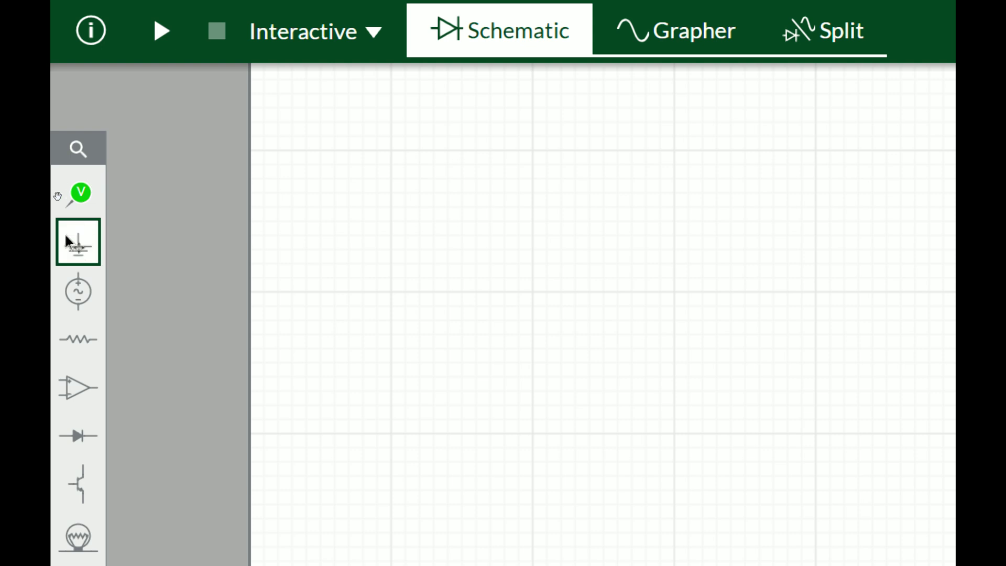
pyautogui.moveTo(74, 276)
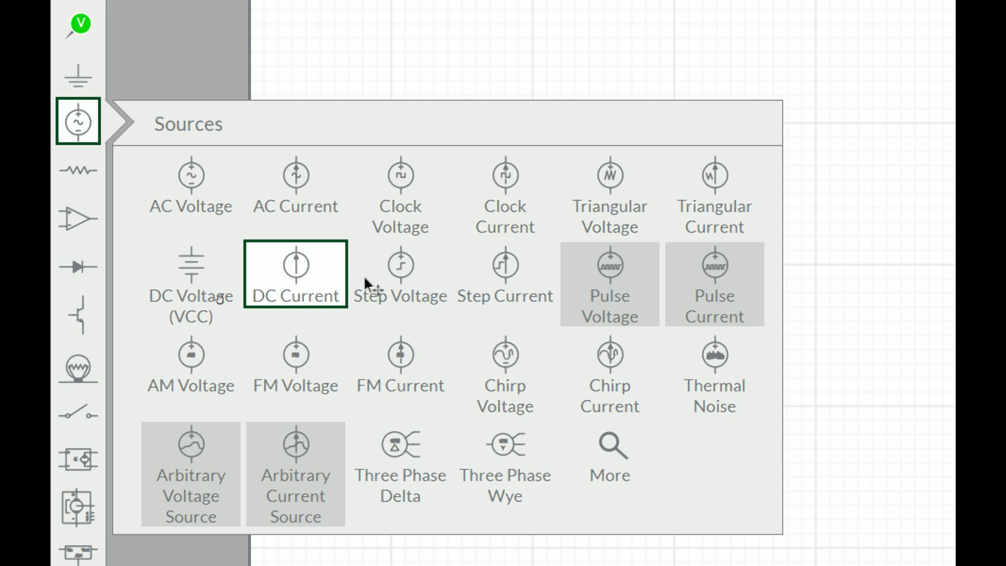
pyautogui.click(188, 278)
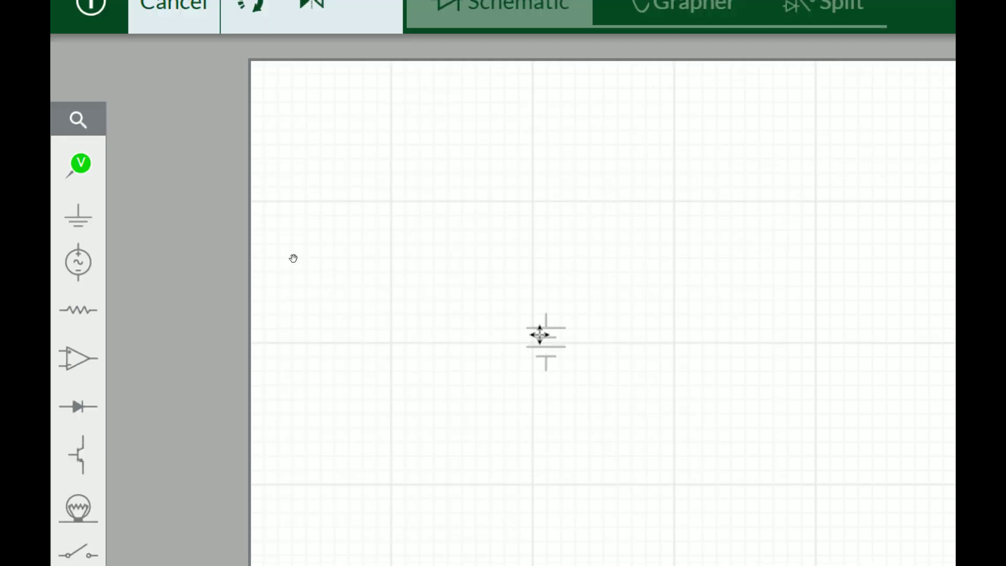
pyautogui.click(540, 335)
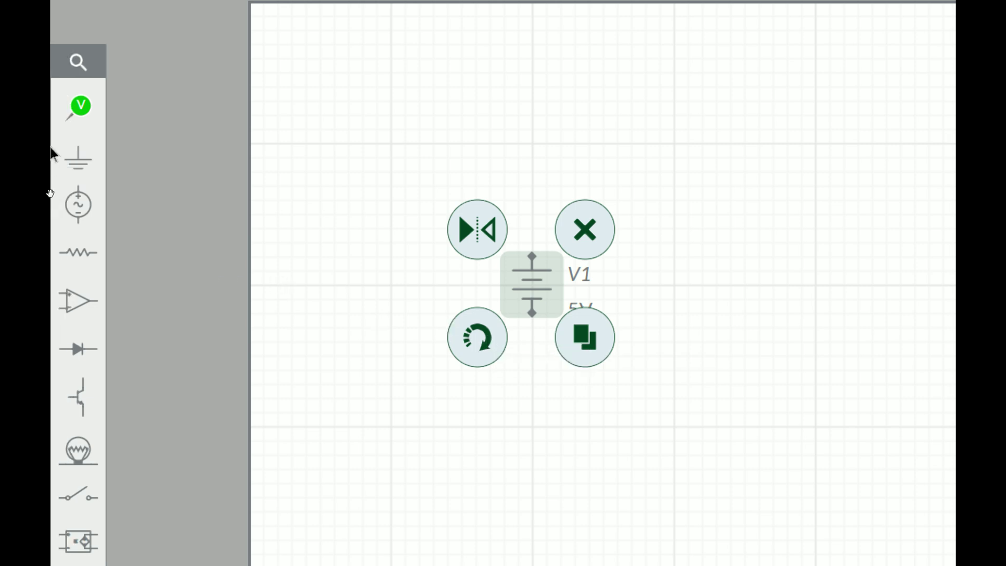
pyautogui.scroll(-4, 81, 190)
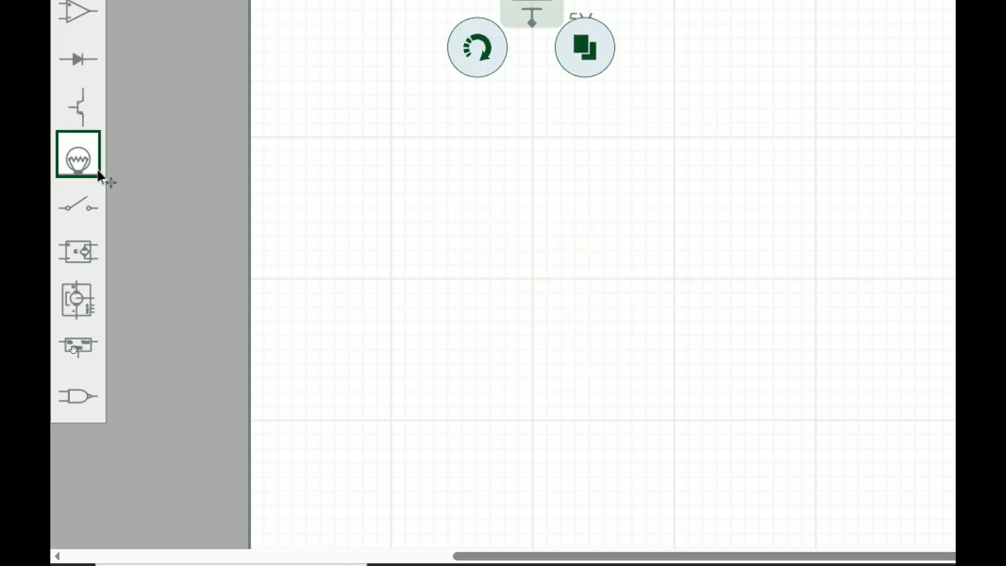
# Drag an LED (LED1) from Indicators and a 1kΩ resistor (R1) from Passive onto the canvas.
pyautogui.click(96, 168)
pyautogui.moveTo(306, 262); pyautogui.dragTo(620, 177)
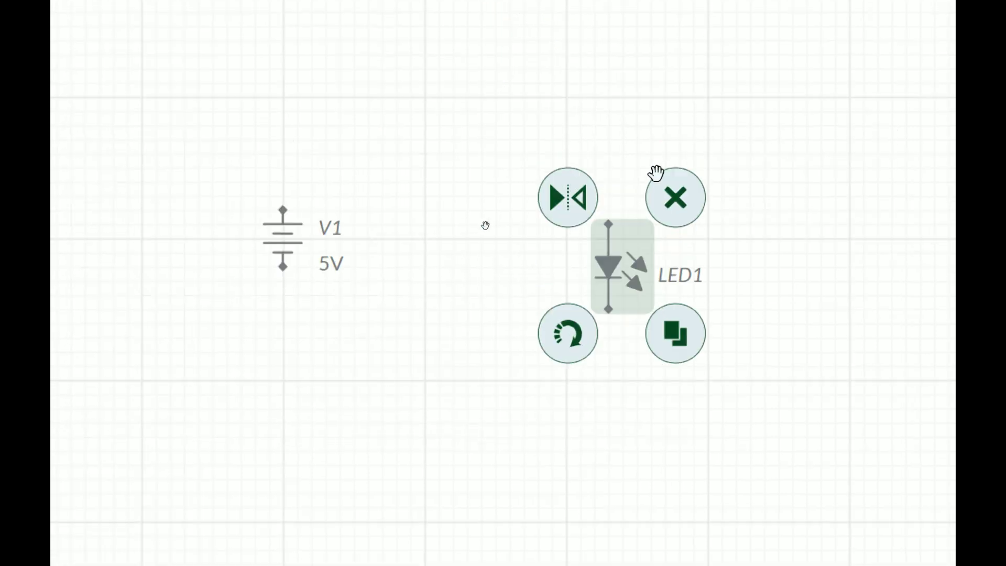
pyautogui.moveTo(52, 231)
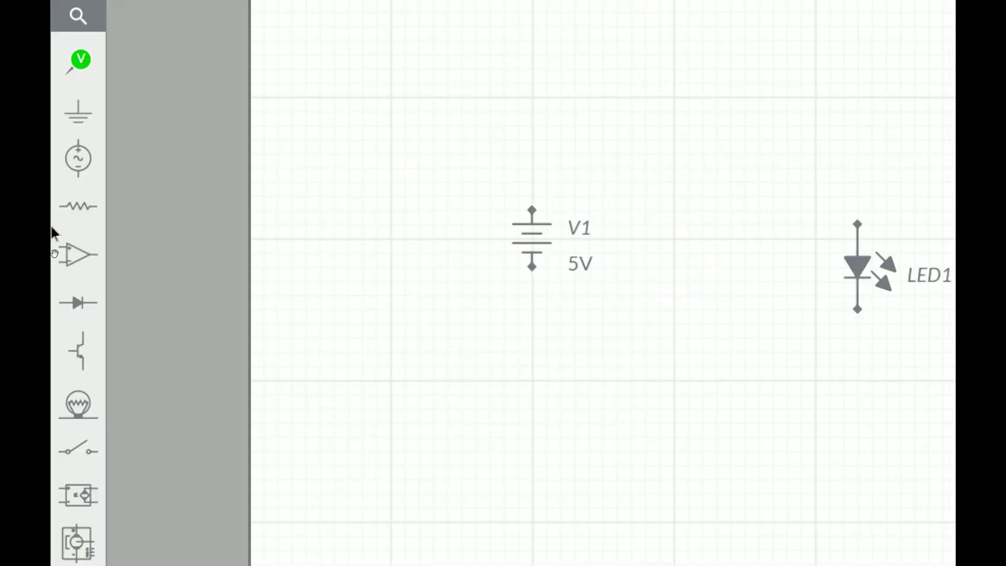
pyautogui.click(78, 210)
pyautogui.moveTo(143, 257); pyautogui.dragTo(651, 175)
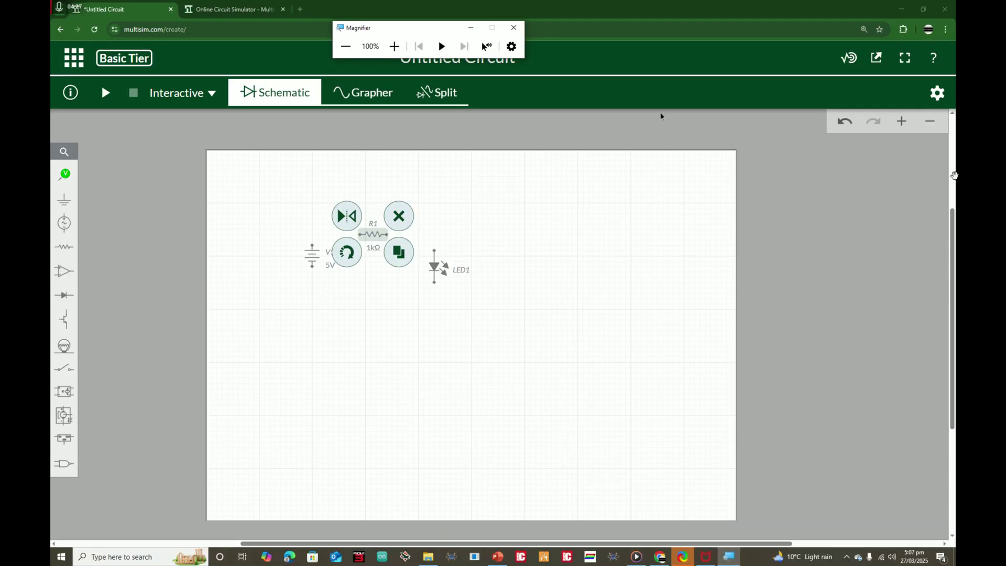
pyautogui.doubleClick(372, 236)
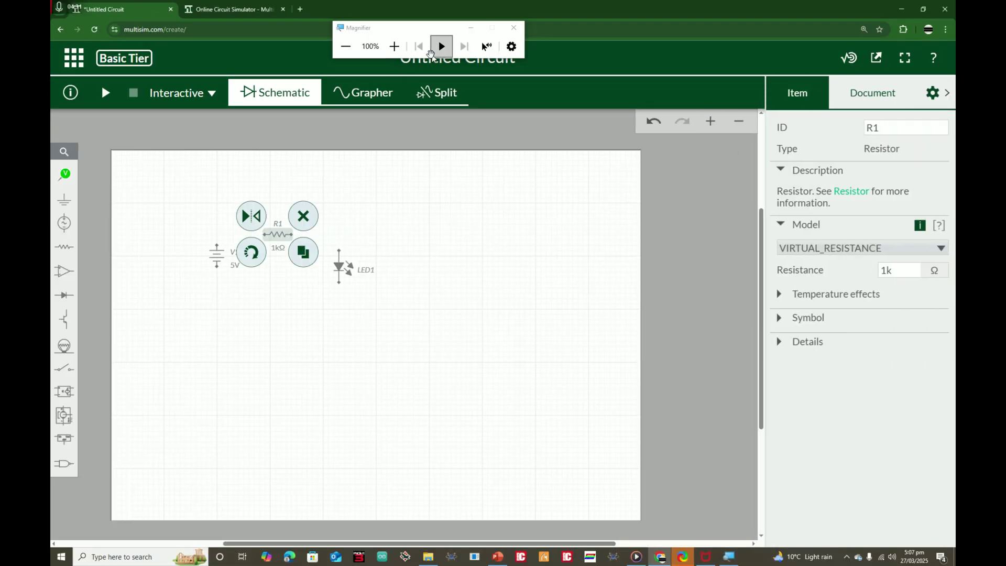
# Replace R1's 1k Resistance value with 220 in the Item panel.
pyautogui.click(394, 46)
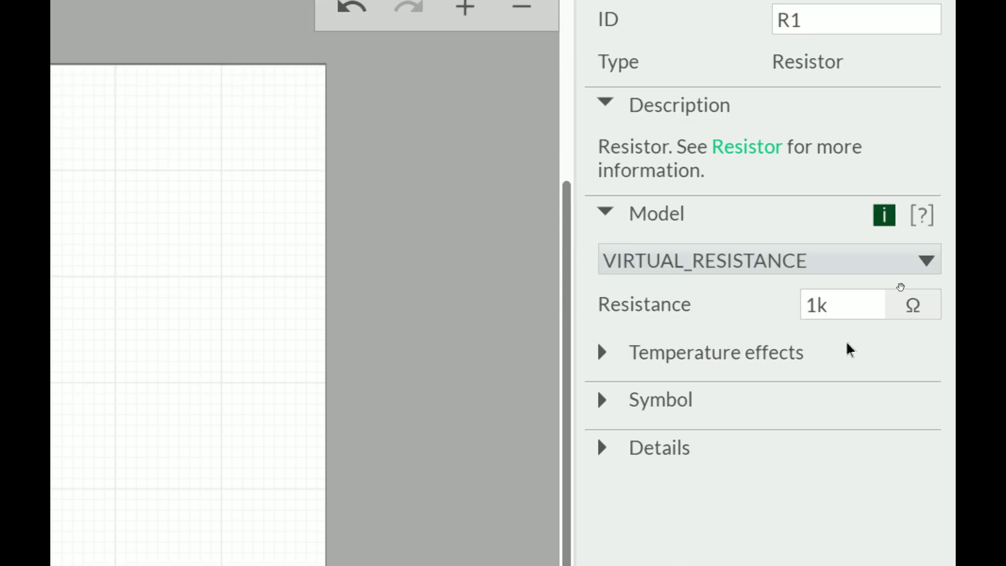
pyautogui.click(838, 432)
pyautogui.click(911, 293)
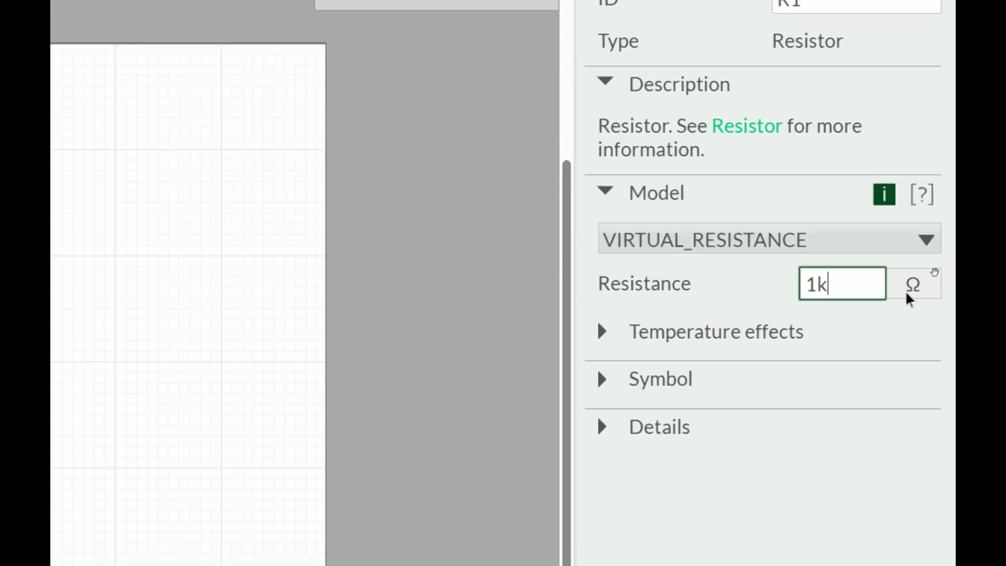
pyautogui.click(803, 286)
pyautogui.moveTo(817, 287); pyautogui.dragTo(725, 278)
pyautogui.write('220')
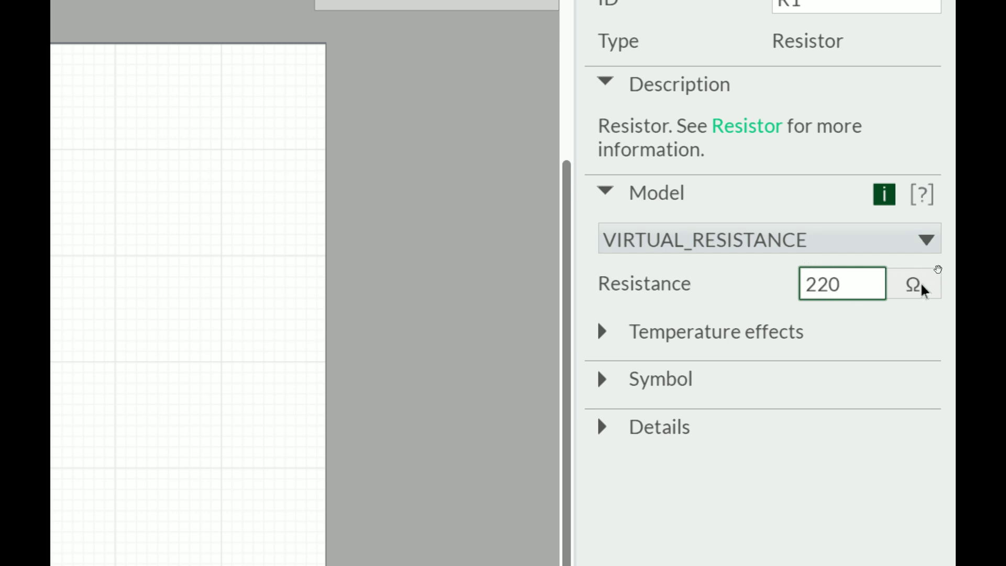
pyautogui.press('Return')
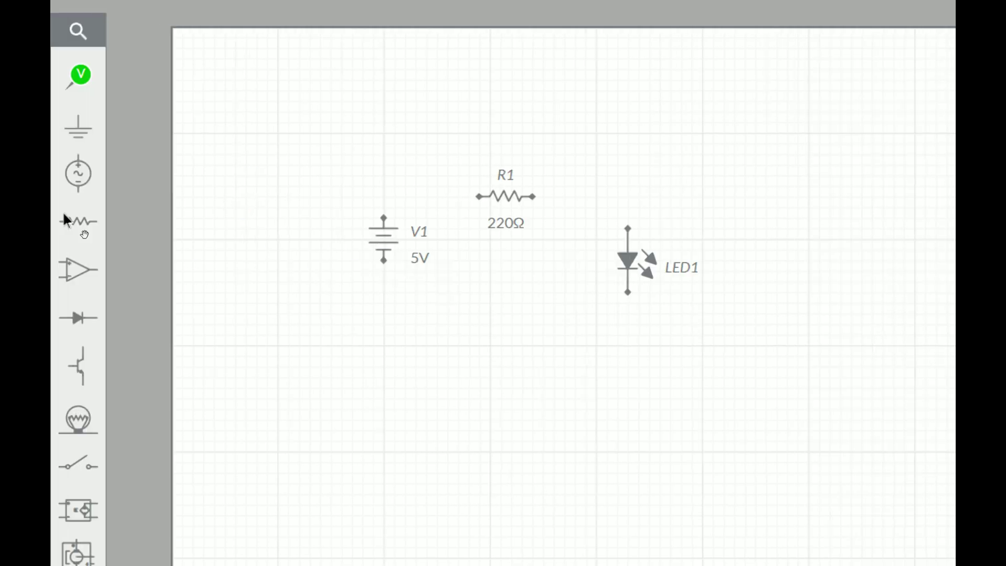
# Wire V1's top terminal to R1's left end, and R1's right end to LED1's top.
pyautogui.scroll(2, 440, 230)
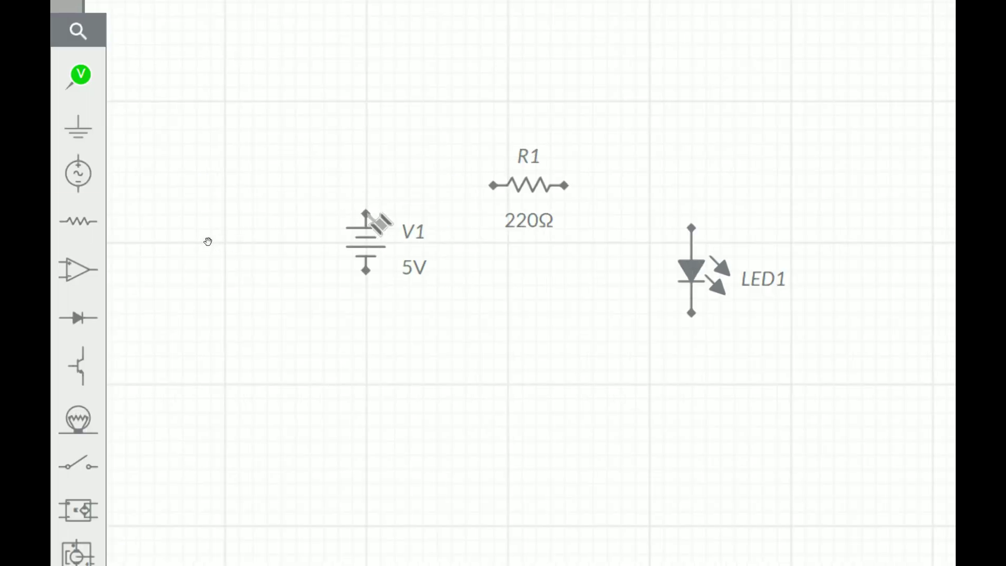
pyautogui.moveTo(366, 213); pyautogui.dragTo(494, 186)
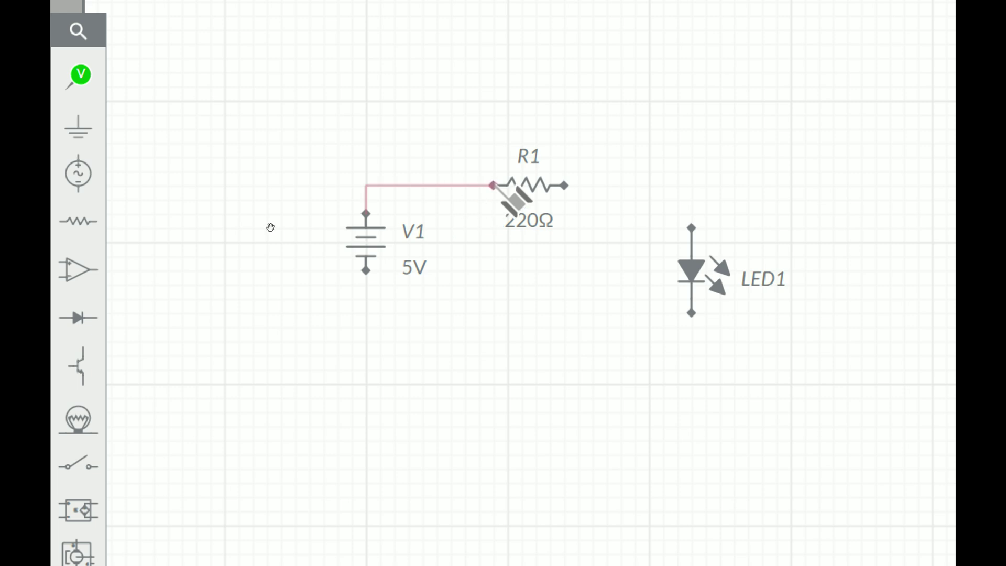
pyautogui.click(566, 190)
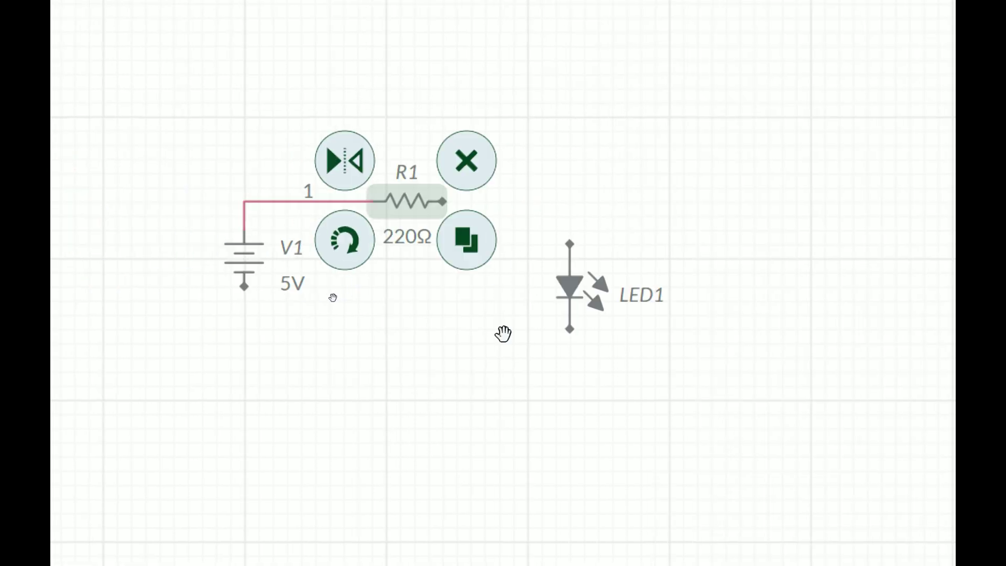
pyautogui.click(503, 334)
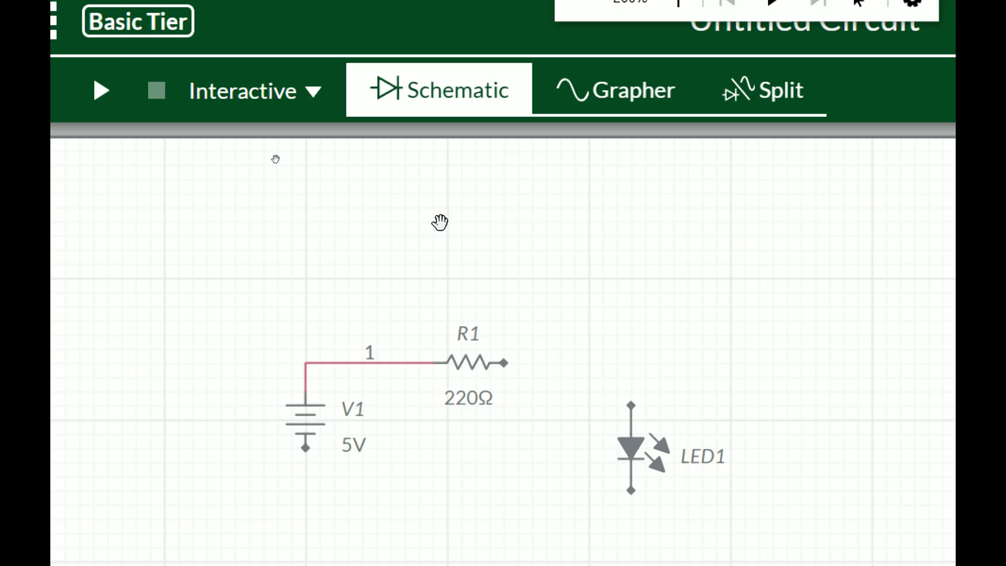
pyautogui.moveTo(504, 363); pyautogui.dragTo(632, 409)
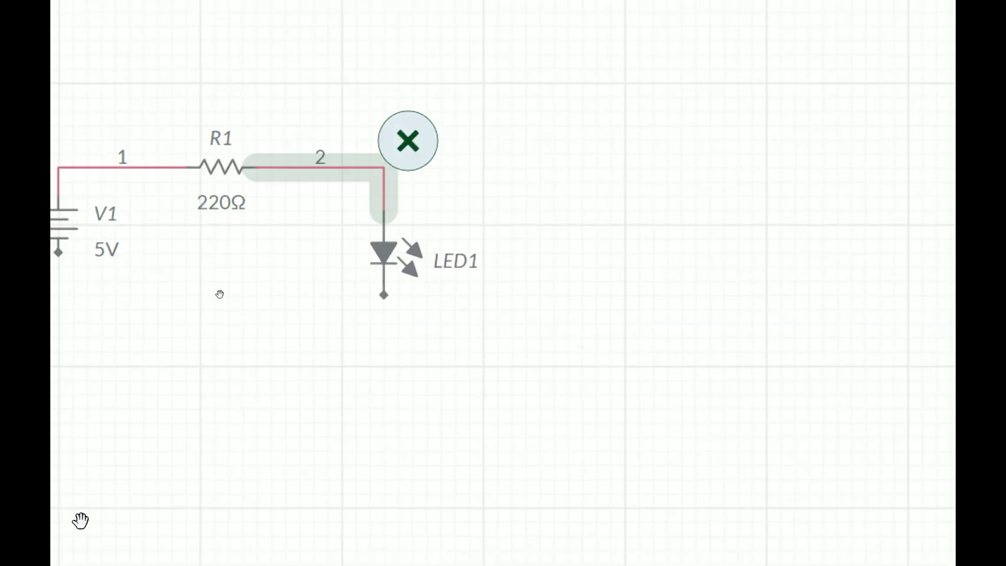
pyautogui.click(345, 403)
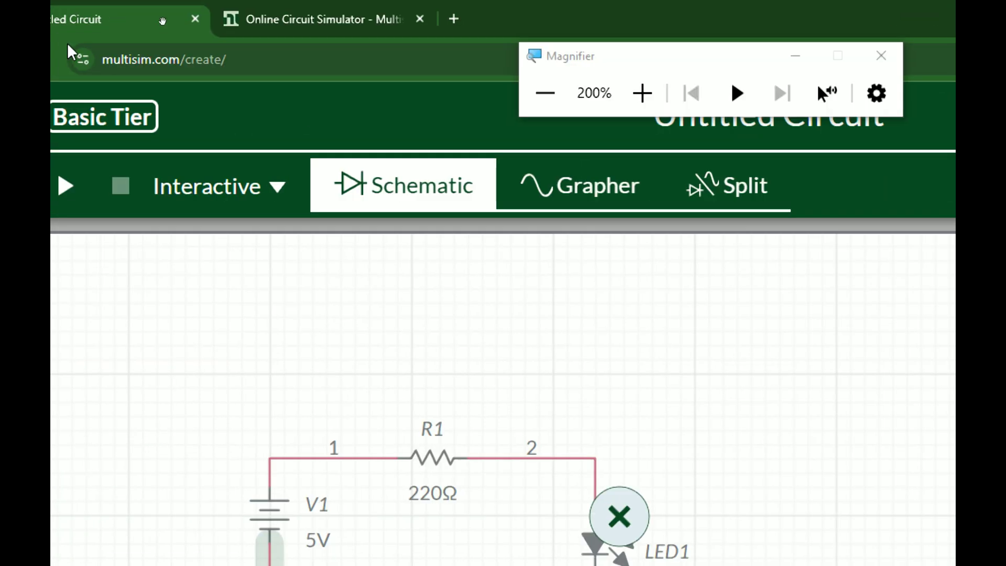
# Zoom in on the loop and check the bottom return wire, net 3, leaving it deselected.
pyautogui.click(545, 93)
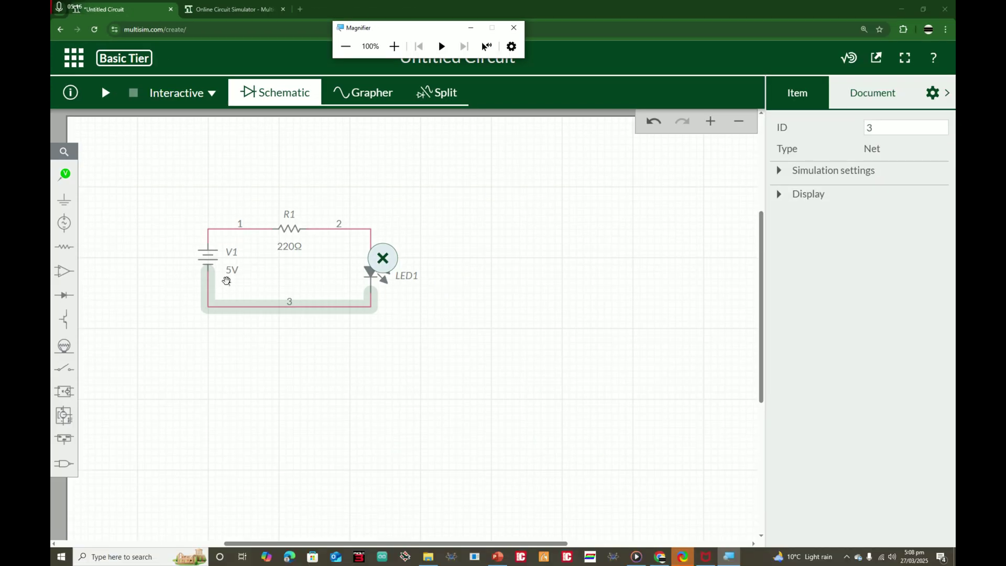
pyautogui.scroll(3, 226, 281)
pyautogui.click(269, 418)
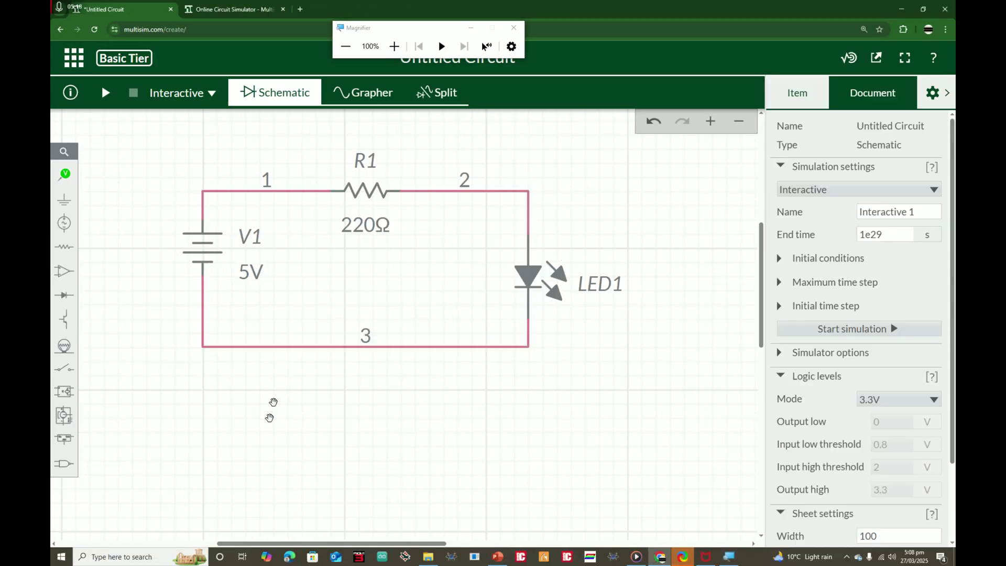
pyautogui.click(394, 350)
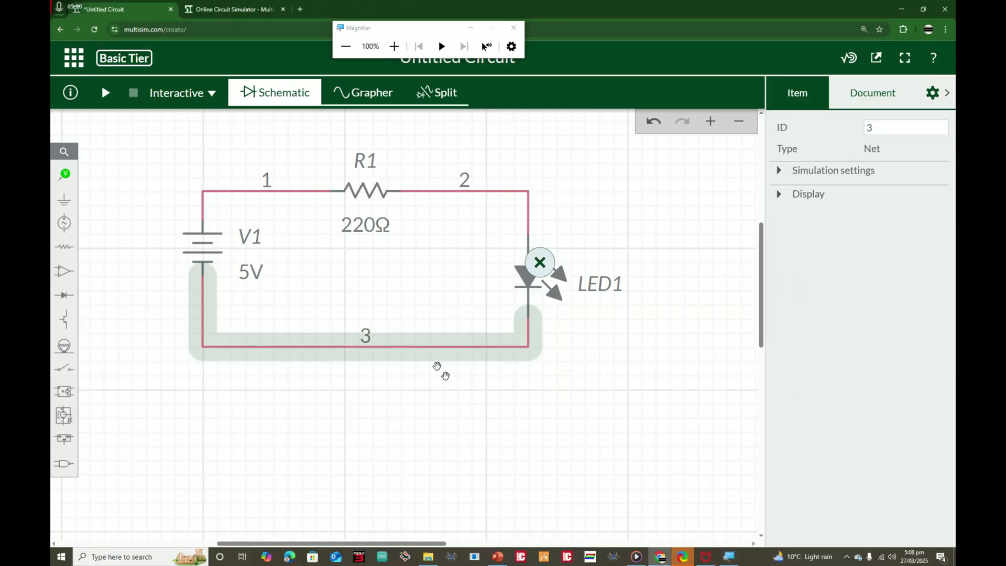
pyautogui.click(446, 381)
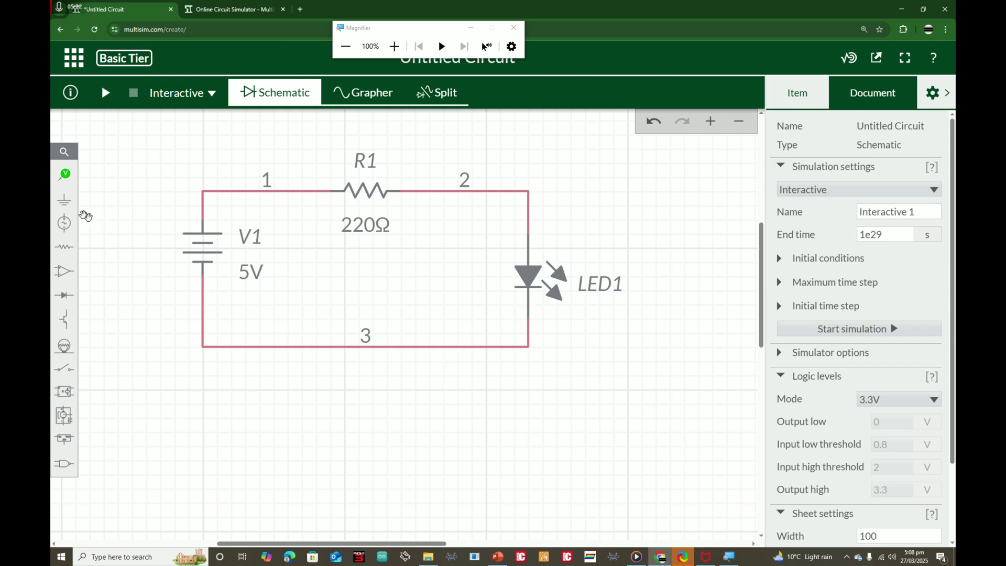
# Place a Ground symbol from the Schematic connectors below the bottom wire.
pyautogui.click(394, 46)
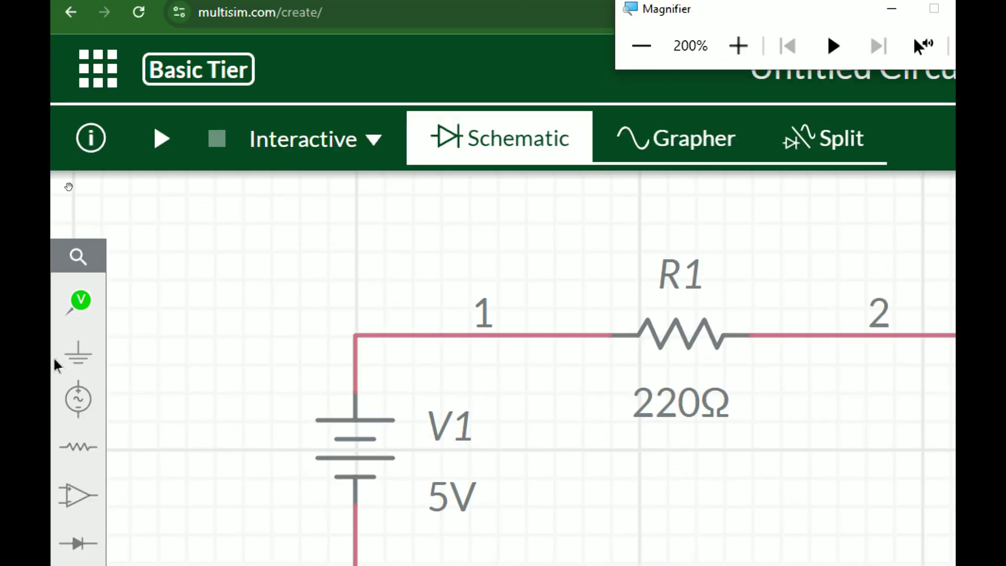
pyautogui.click(83, 364)
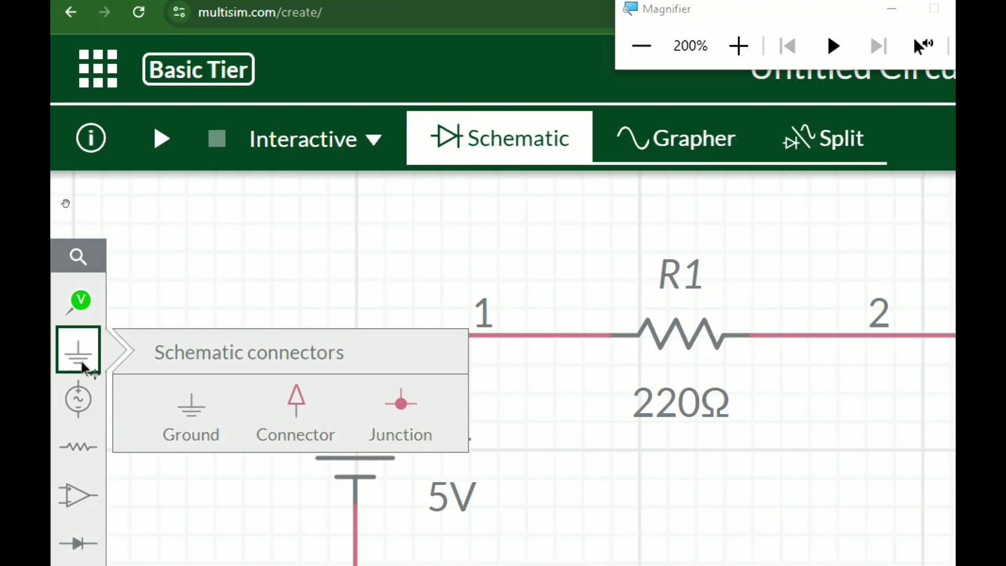
pyautogui.click(178, 417)
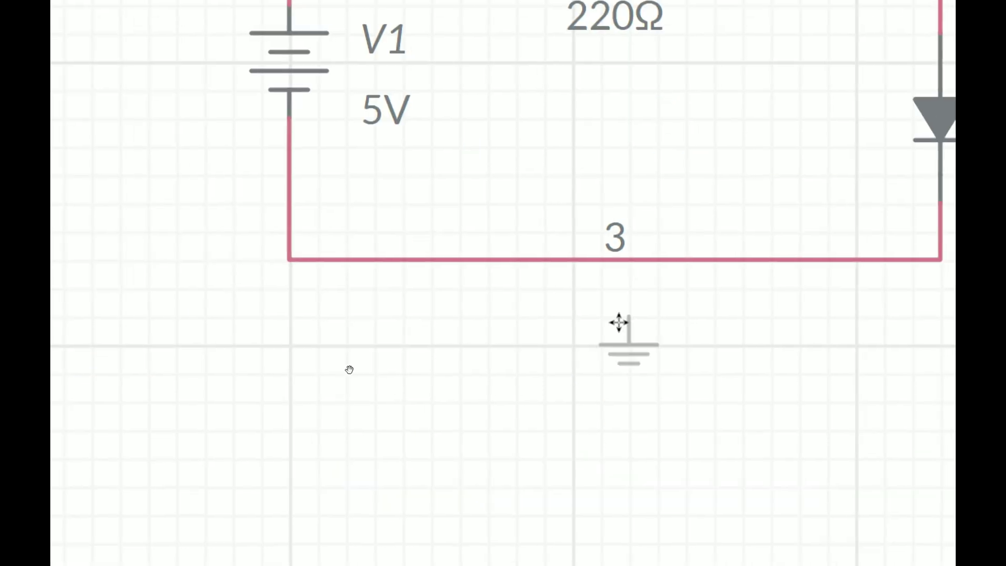
pyautogui.click(621, 377)
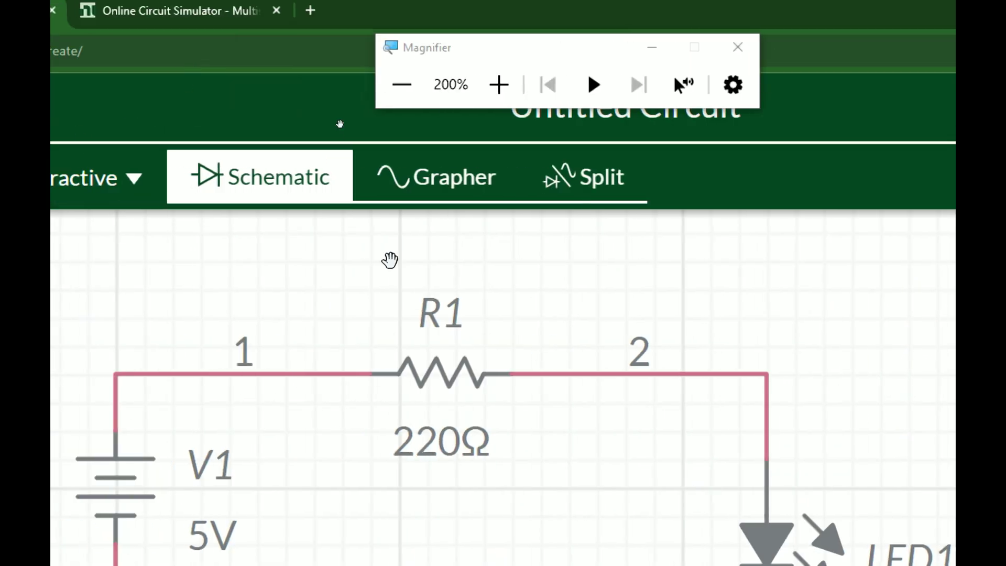
# Wire the ground's terminal up to the bottom wire, renumbering it net 0.
pyautogui.click(402, 85)
pyautogui.scroll(2, 323, 414)
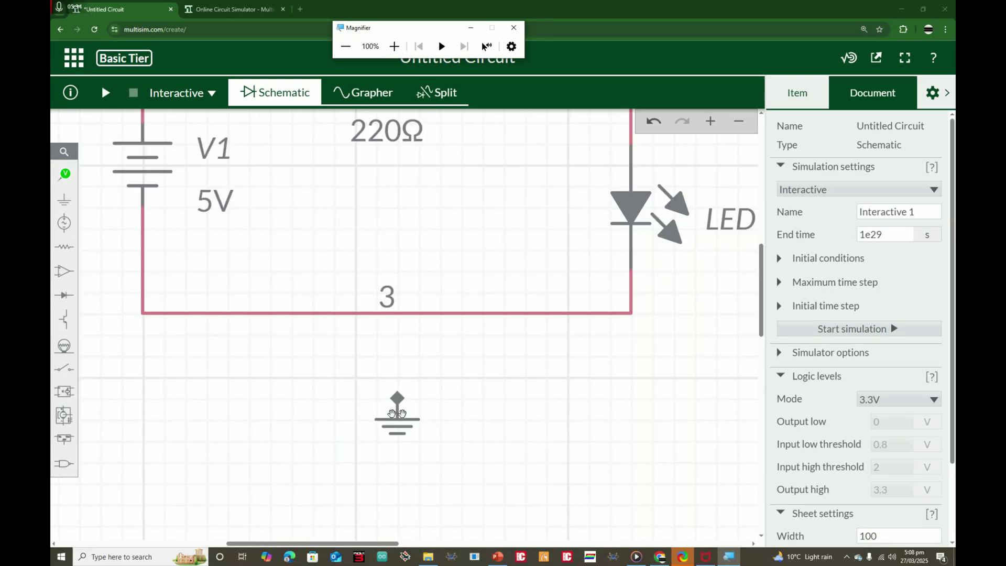
pyautogui.click(398, 399)
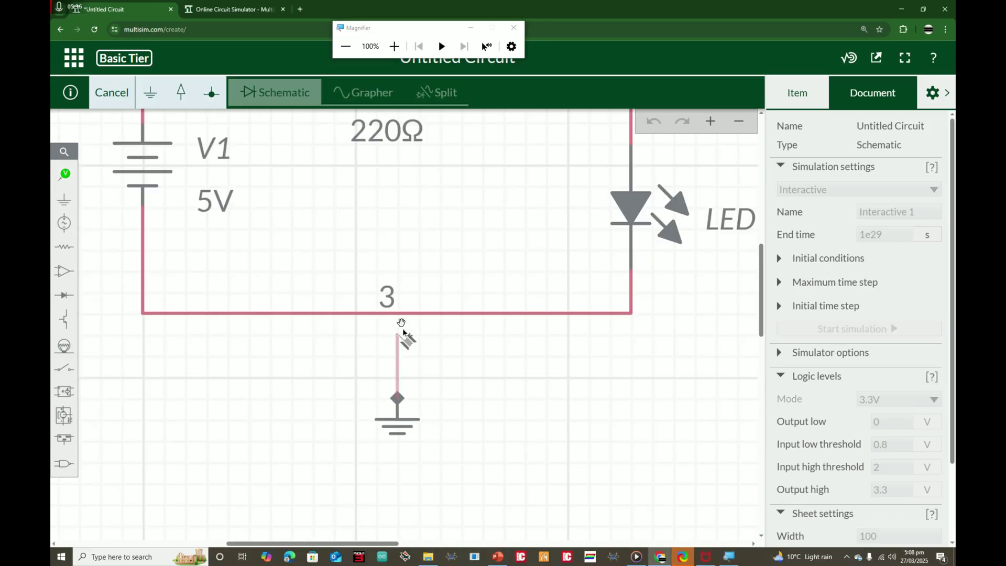
pyautogui.click(398, 314)
pyautogui.scroll(-3, 476, 324)
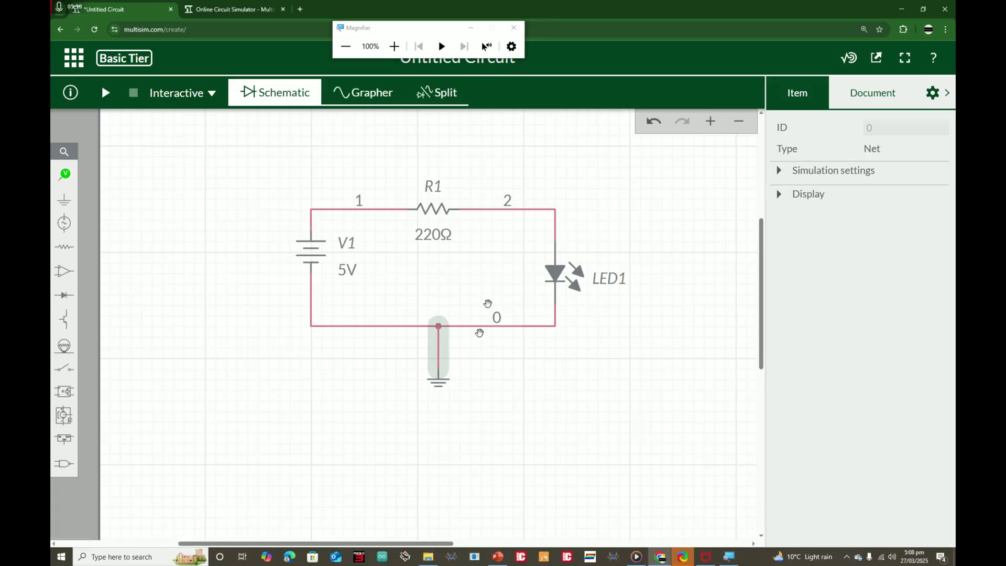
pyautogui.click(632, 200)
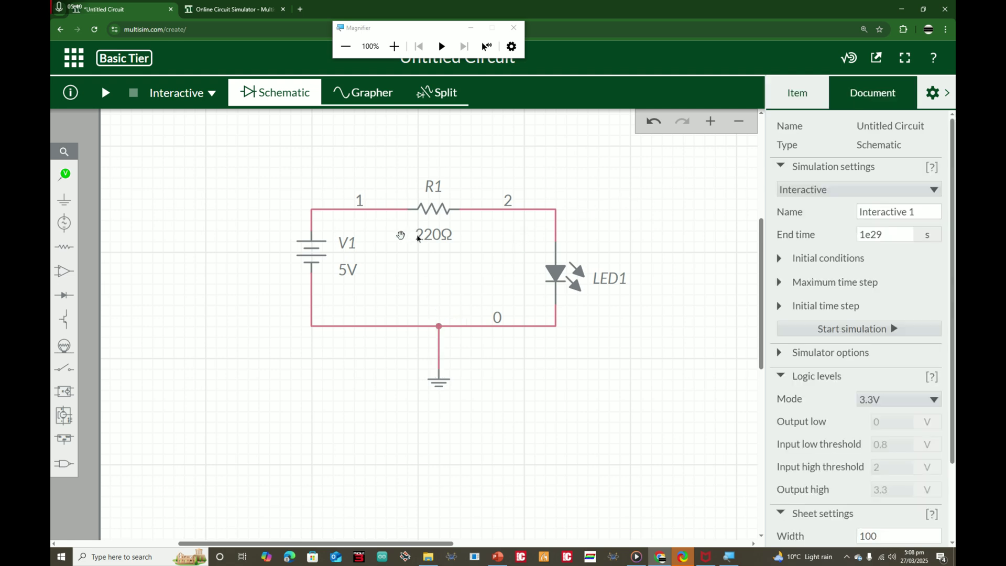
pyautogui.click(65, 200)
# Run the interactive simulation on the grounded circuit so LED1 lights red.
pyautogui.click(395, 46)
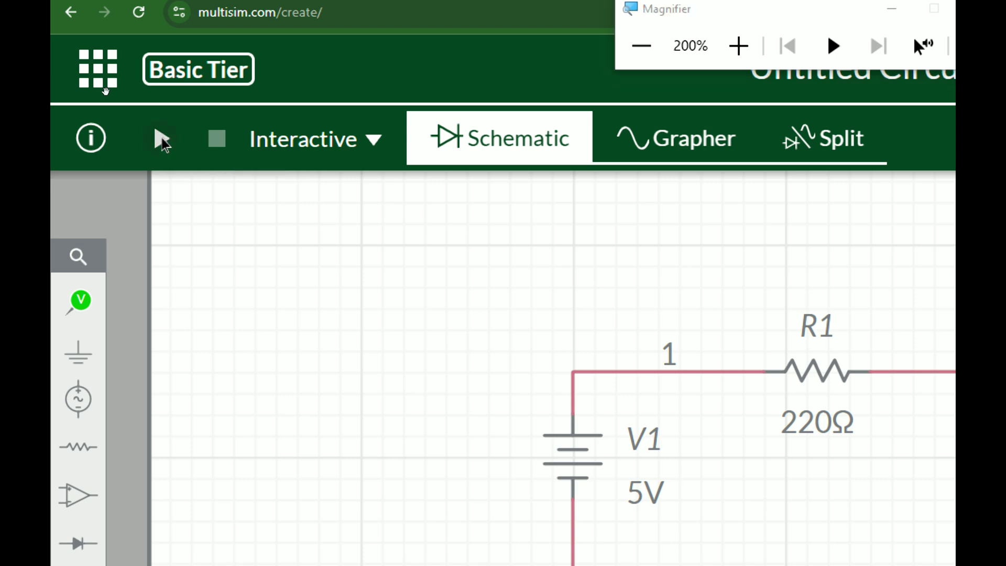
pyautogui.click(161, 140)
pyautogui.press('super+minus')
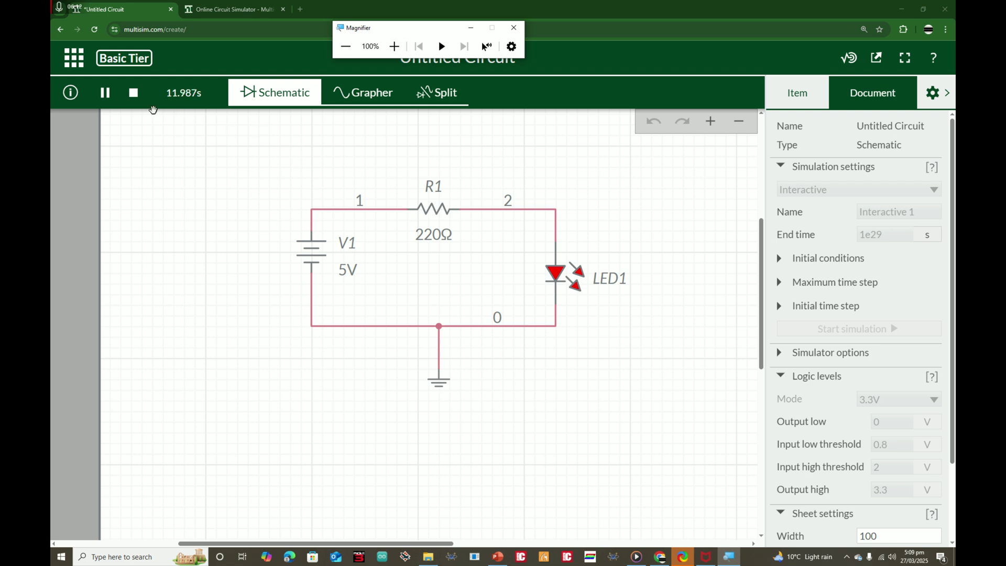
# Stop the simulation and open the plan pricing page at the tier comparison table.
pyautogui.click(133, 92)
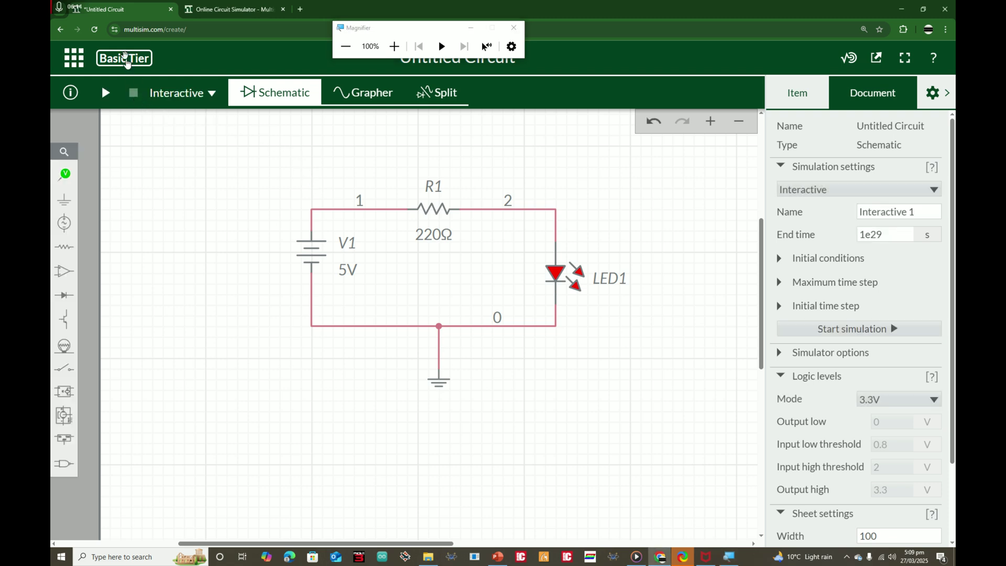
pyautogui.click(124, 58)
pyautogui.scroll(-4, 508, 346)
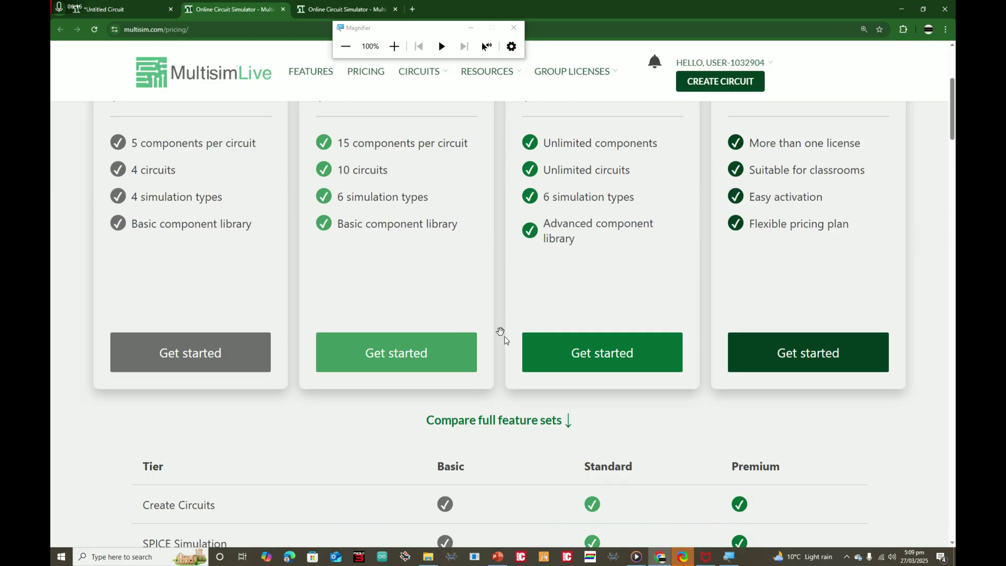
pyautogui.scroll(2, 454, 349)
pyautogui.scroll(-8, 447, 335)
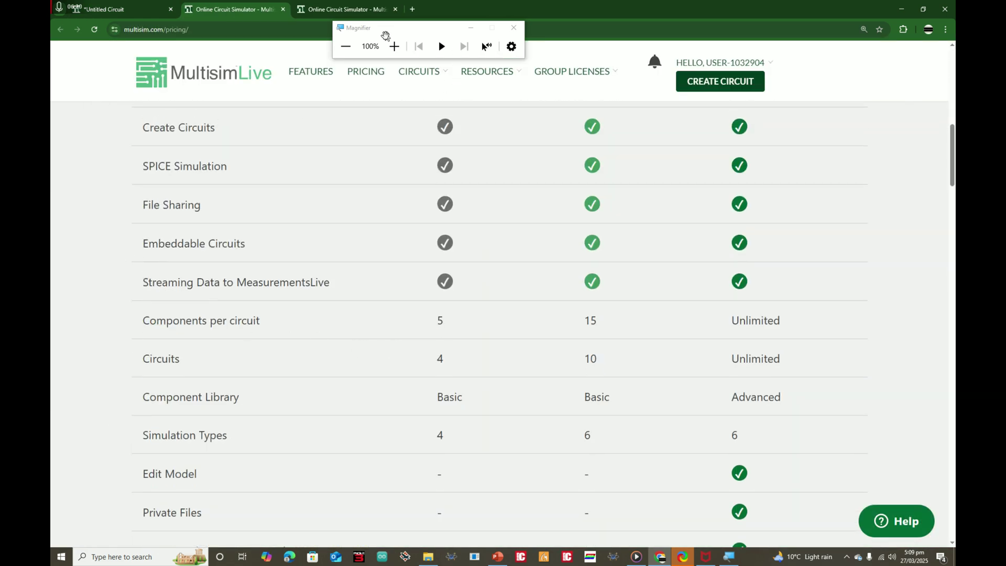
# Highlight the Embeddable Circuits row in the comparison, then go back to Untitled Circuit.
pyautogui.click(394, 46)
pyautogui.moveTo(209, 348); pyautogui.dragTo(559, 361)
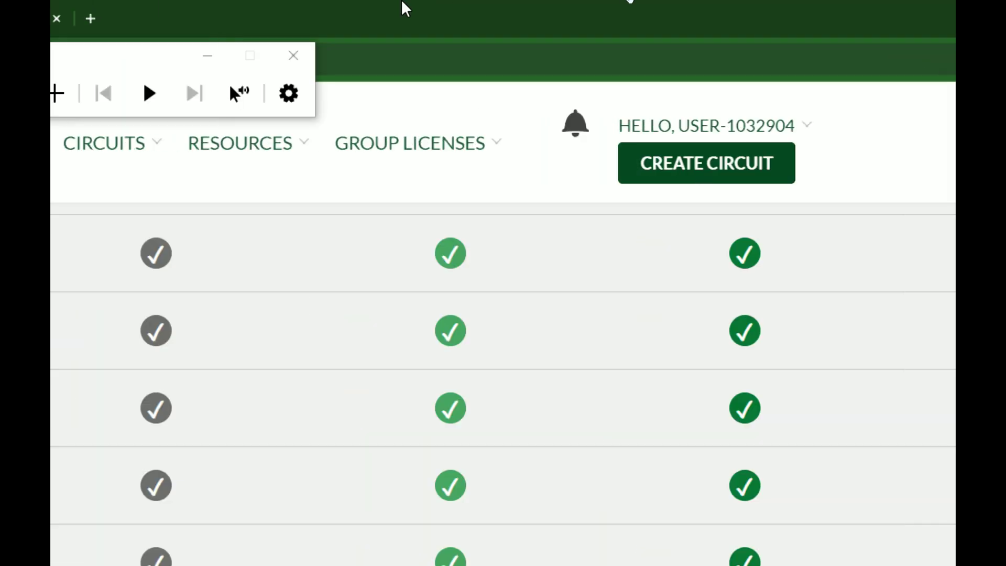
pyautogui.click(331, 93)
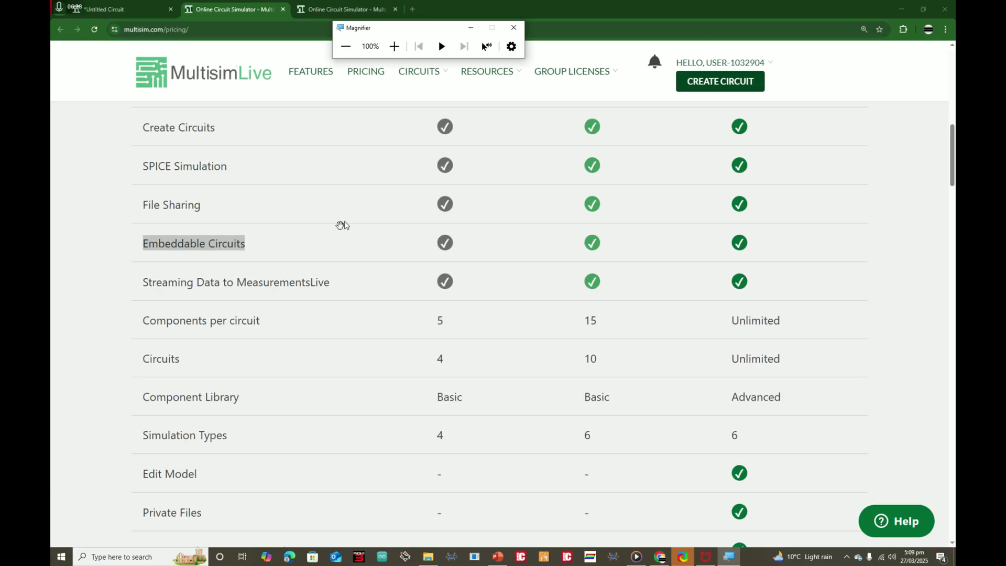
pyautogui.click(337, 220)
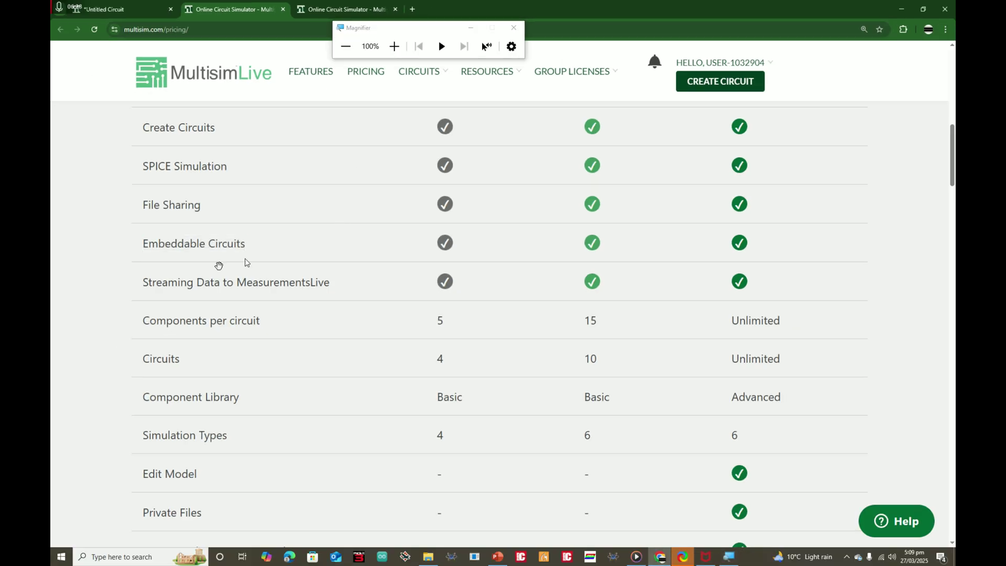
pyautogui.click(328, 9)
pyautogui.click(234, 10)
pyautogui.click(121, 9)
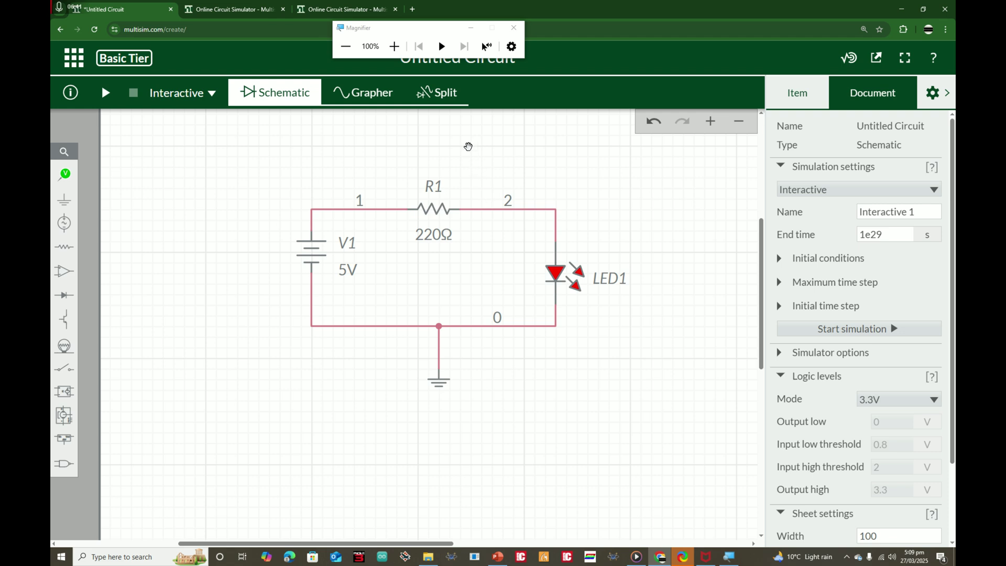
pyautogui.moveTo(403, 30); pyautogui.dragTo(591, 79)
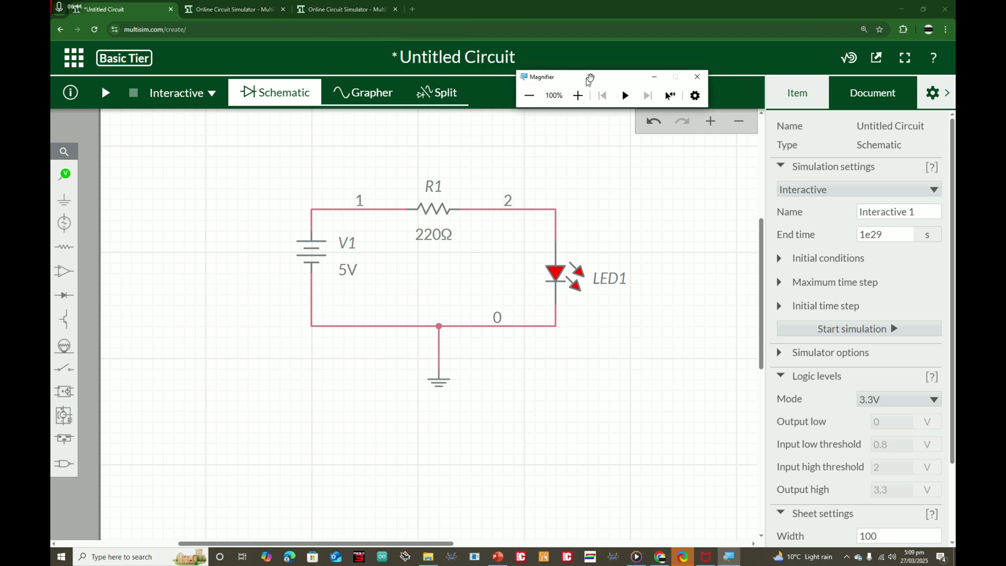
pyautogui.click(582, 94)
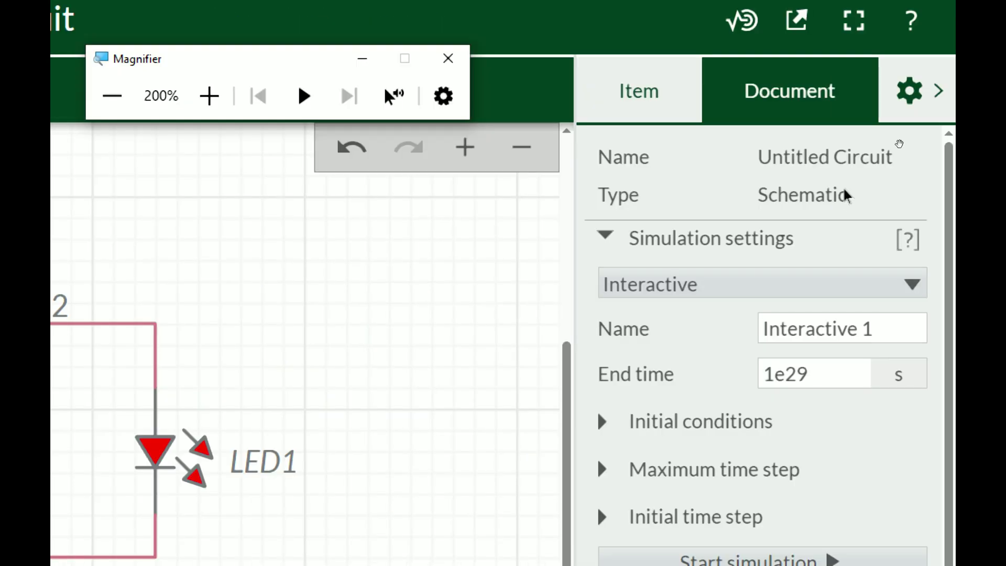
pyautogui.click(884, 330)
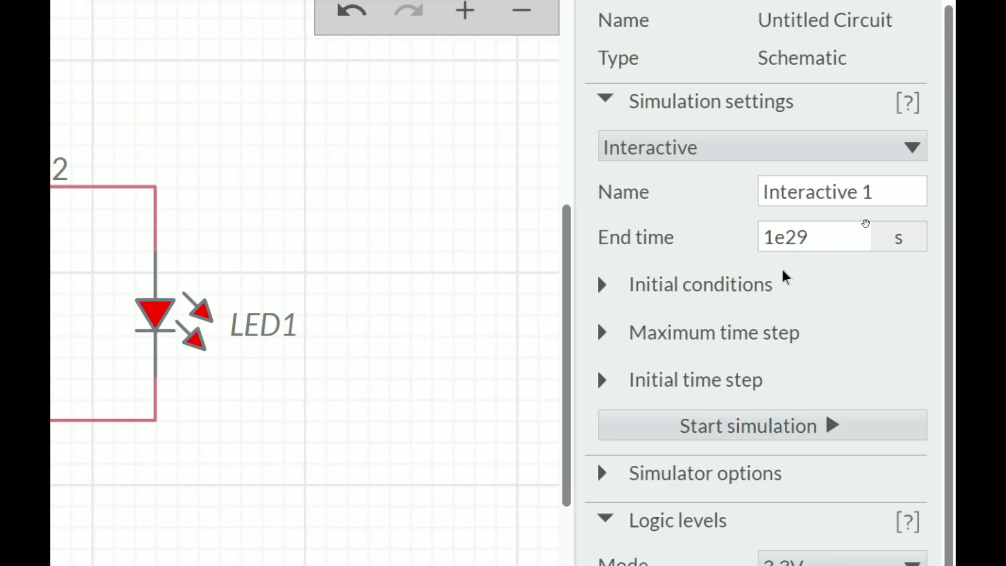
pyautogui.click(923, 176)
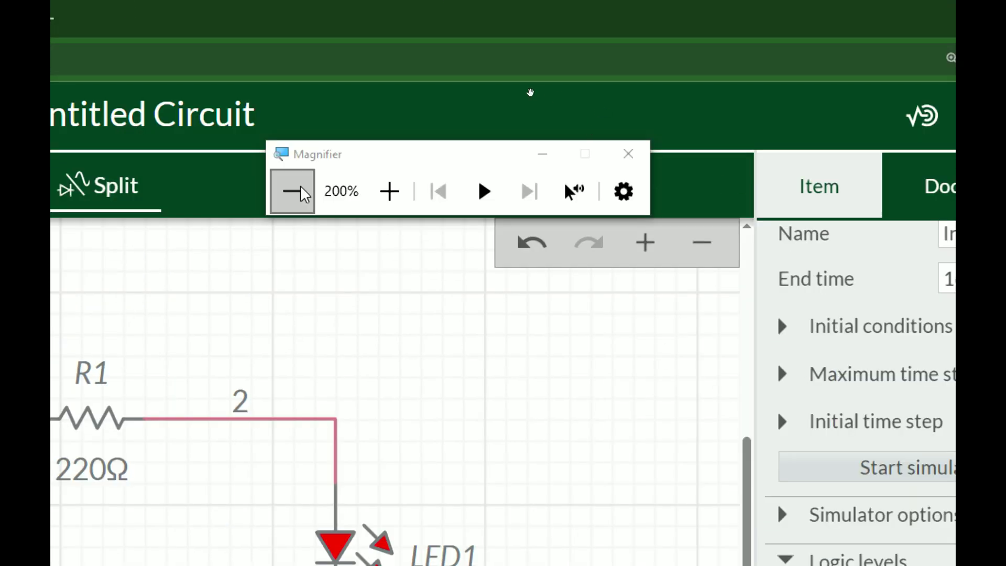
pyautogui.click(112, 73)
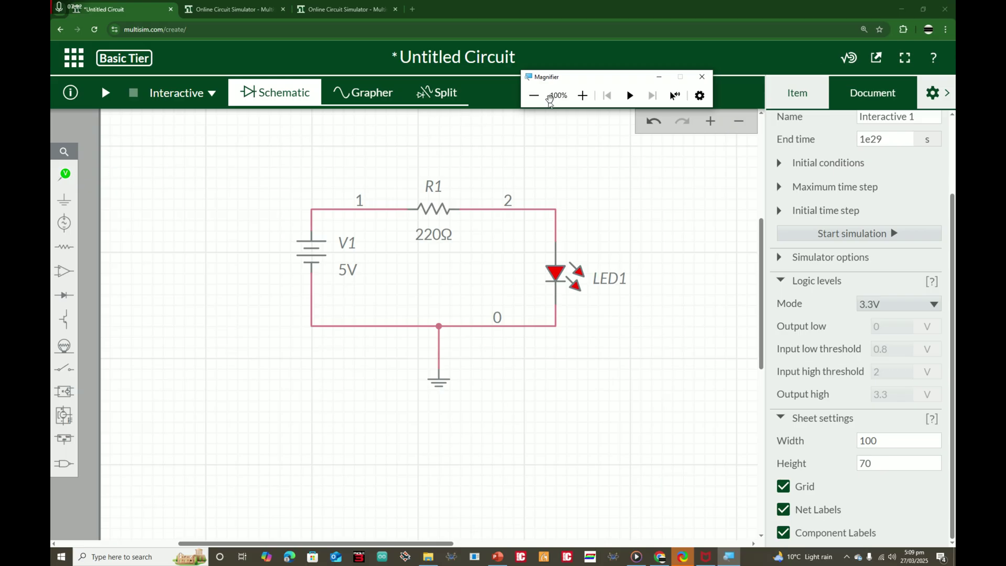
pyautogui.moveTo(580, 79); pyautogui.dragTo(189, 136)
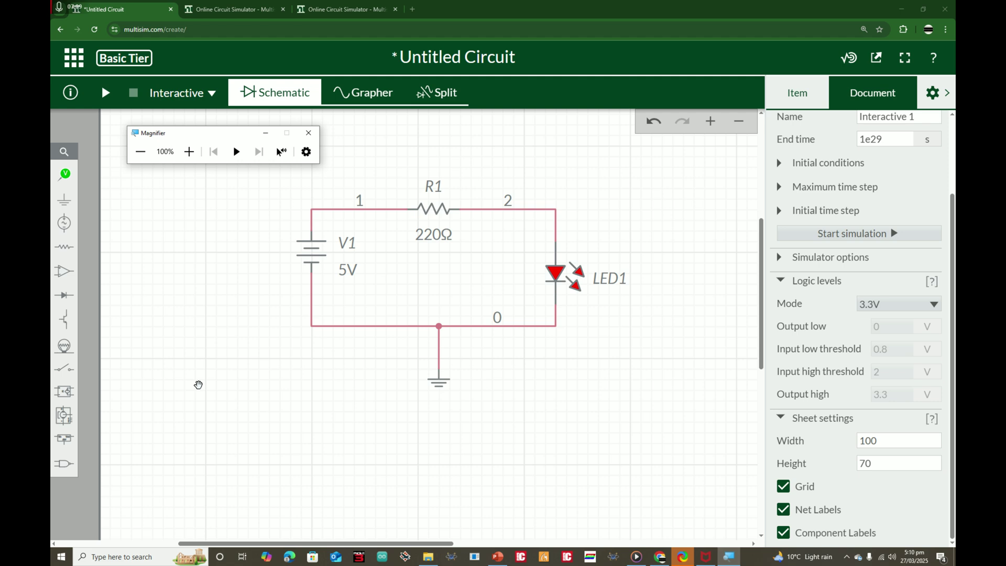
pyautogui.click(198, 385)
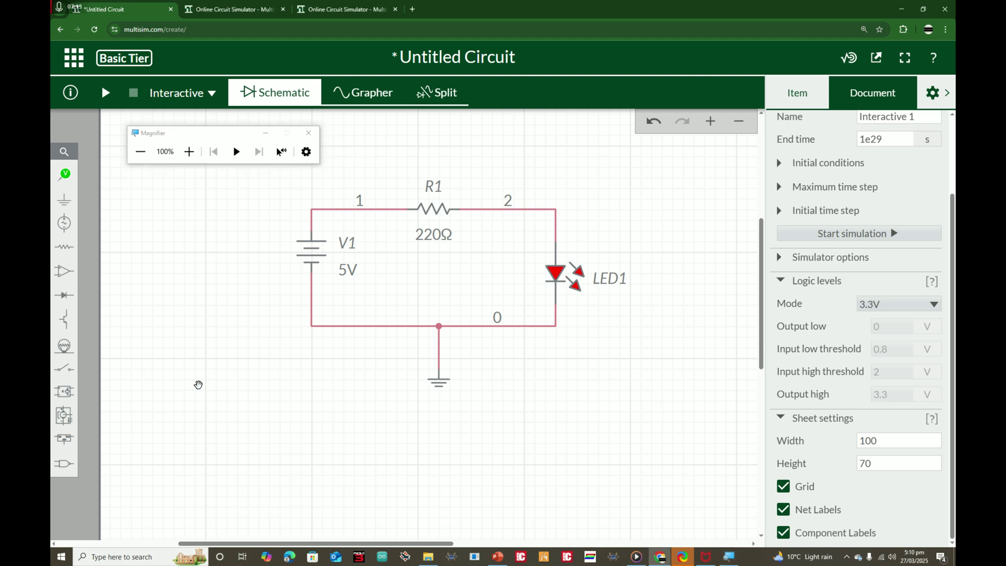